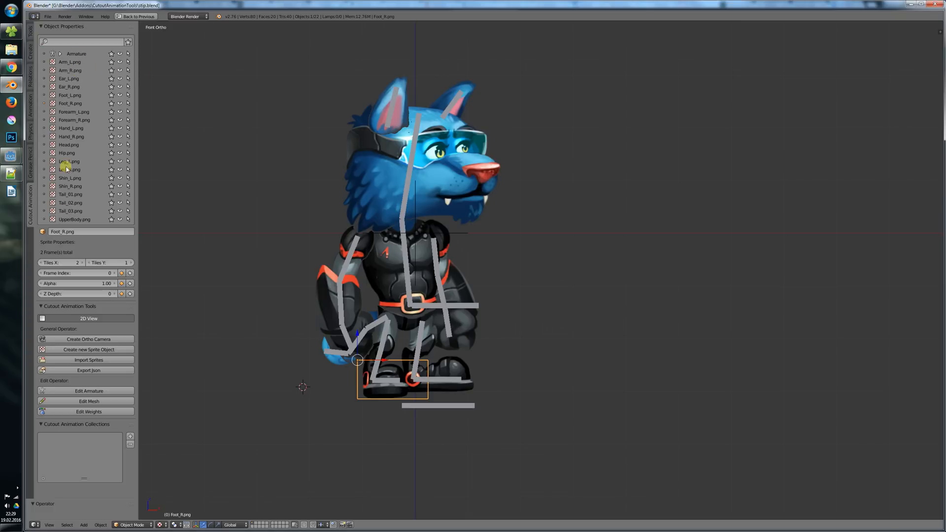
Expand the Armature entry to view its bone list and collapse it again
{"action": "left_click", "coordinate": [60, 54]}
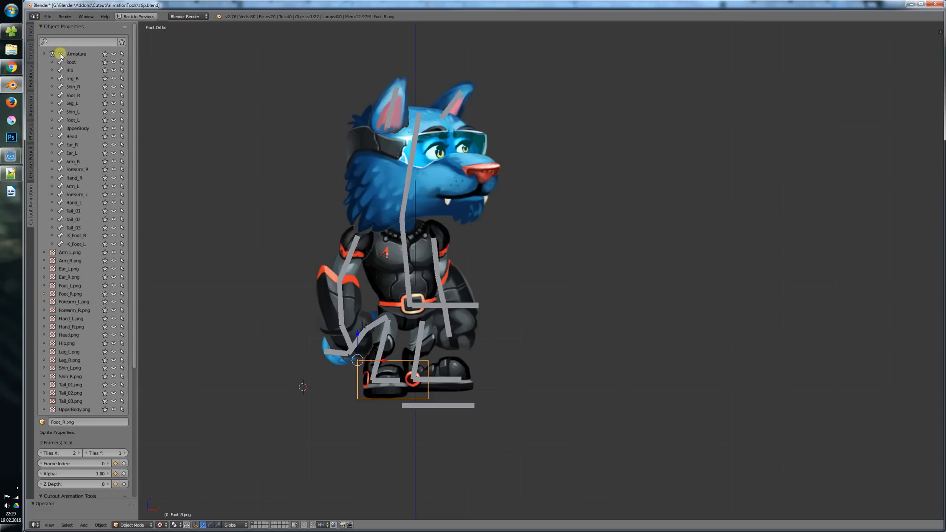
{"action": "left_click", "coordinate": [60, 54]}
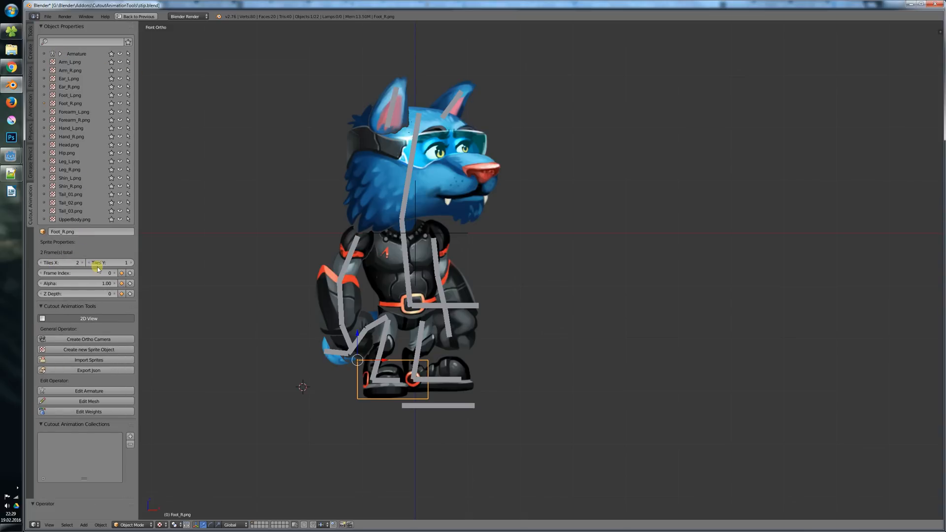
Switch the Foot_R.png sprite's frame index to 1 and back to 0 twice
{"action": "scroll", "coordinate": [381, 373], "scroll_direction": "up", "scroll_amount": 4}
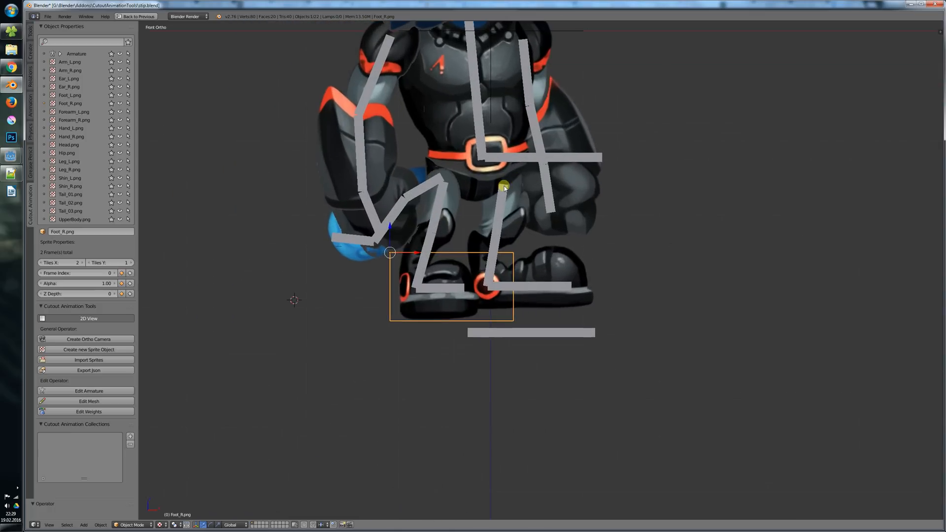
{"action": "right_click", "coordinate": [396, 305]}
{"action": "right_click", "coordinate": [400, 306]}
{"action": "left_click", "coordinate": [115, 275]}
{"action": "left_click", "coordinate": [42, 274]}
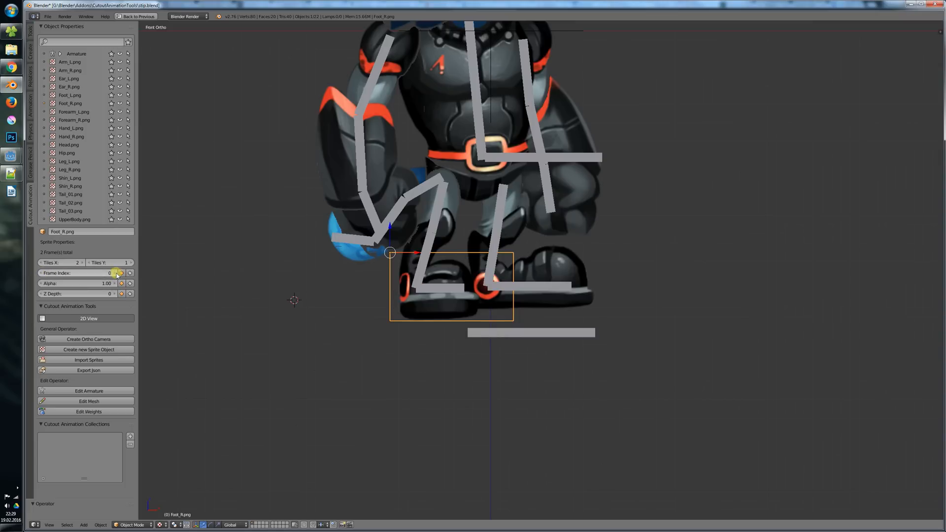
{"action": "left_click", "coordinate": [117, 275]}
{"action": "left_click", "coordinate": [42, 274]}
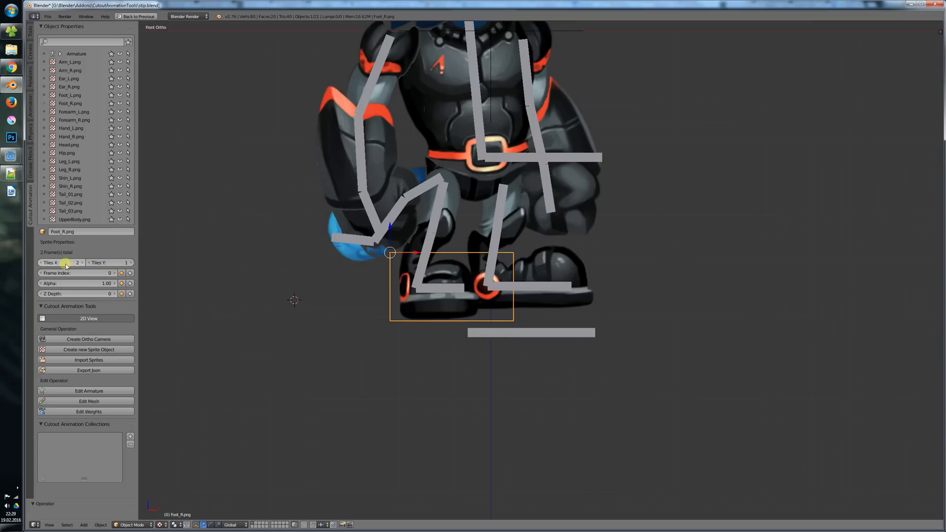
Set Foot_R.png's Tiles X to 1 and isolate the full sprite sheet, restoring Tiles X to 2 and the whole character's front view
{"action": "left_click", "coordinate": [41, 263]}
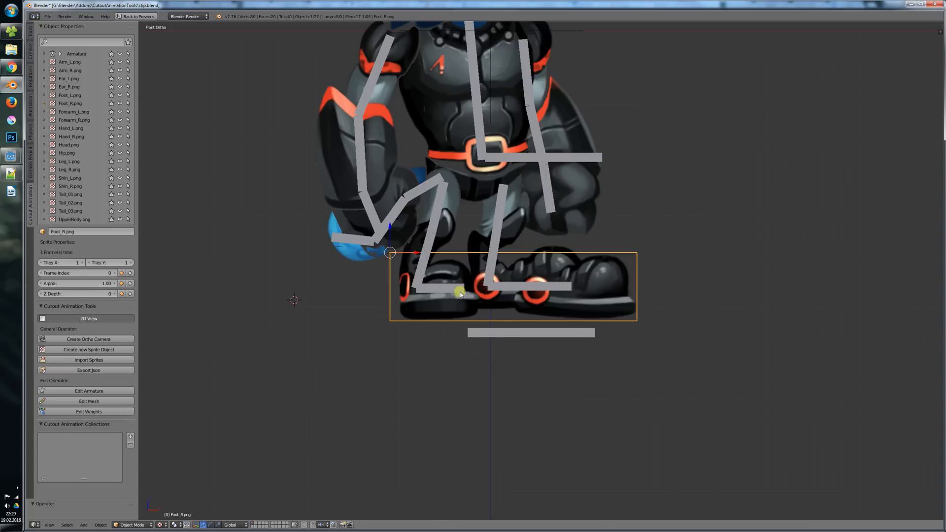
{"action": "key", "text": "KP_Divide"}
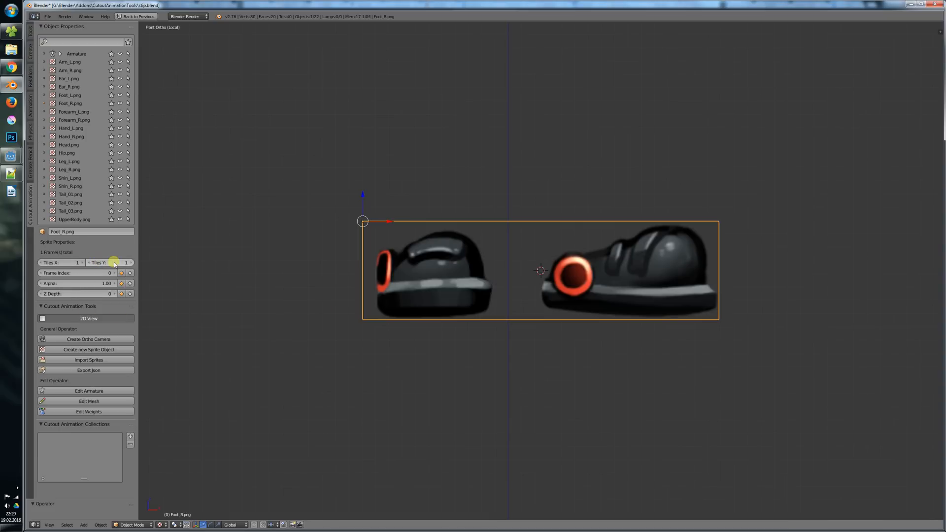
{"action": "left_click", "coordinate": [83, 264]}
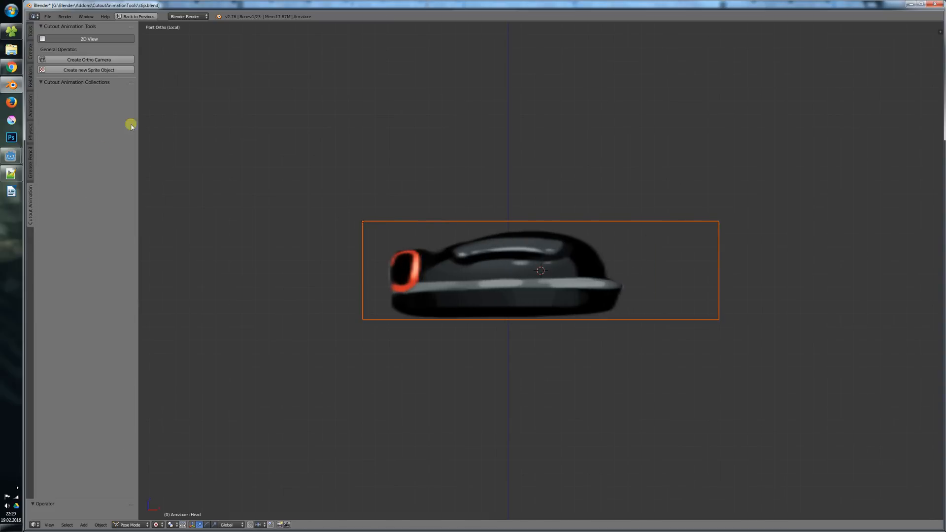
{"action": "right_click", "coordinate": [414, 282]}
{"action": "key", "text": "KP_Divide"}
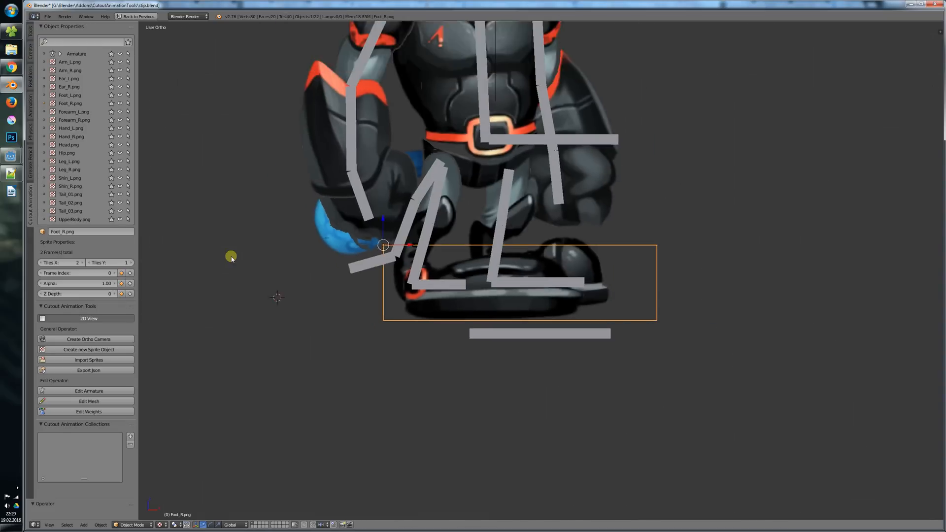
{"action": "key", "text": "KP_1"}
Try Foot_R.png with Tiles X 1 and Tiles Y 2, and restore Tiles Y to 1 and Tiles X to 2
{"action": "left_click", "coordinate": [42, 263]}
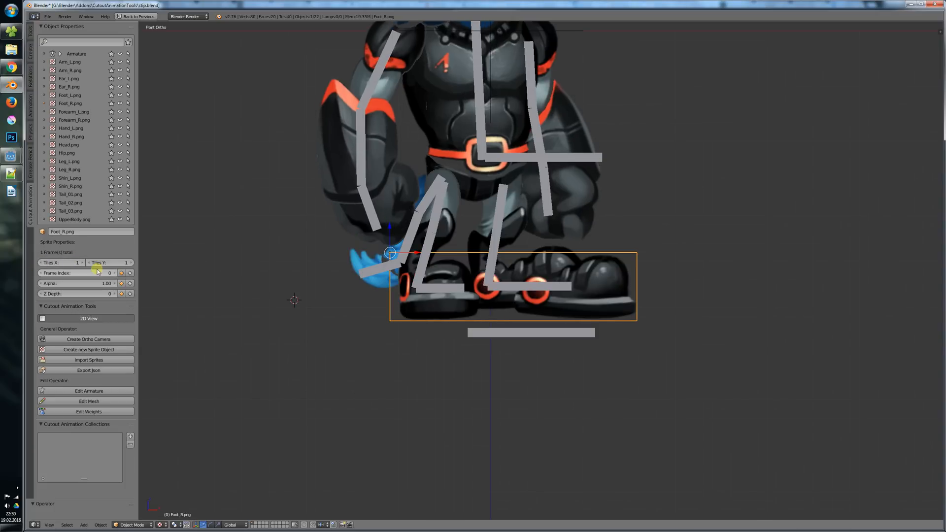
{"action": "left_click", "coordinate": [130, 263]}
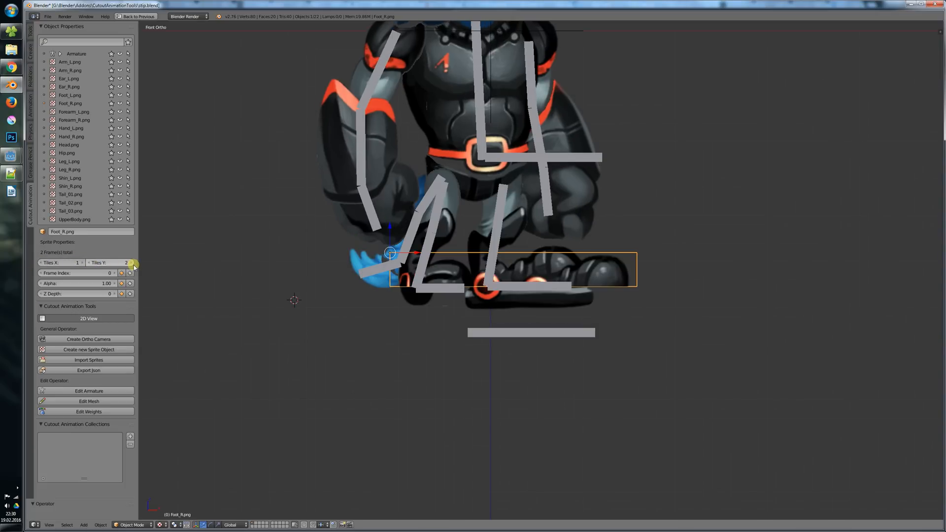
{"action": "left_click", "coordinate": [89, 263]}
{"action": "left_click", "coordinate": [82, 263]}
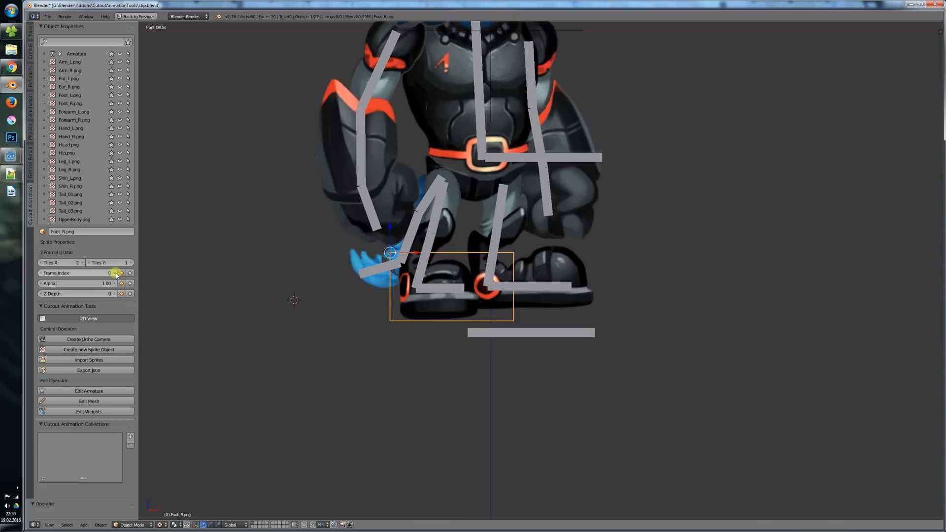
Switch Foot_R.png's frame index to 1 and back to 0, and try adjusting its alpha
{"action": "left_click", "coordinate": [115, 274]}
{"action": "left_click", "coordinate": [41, 273]}
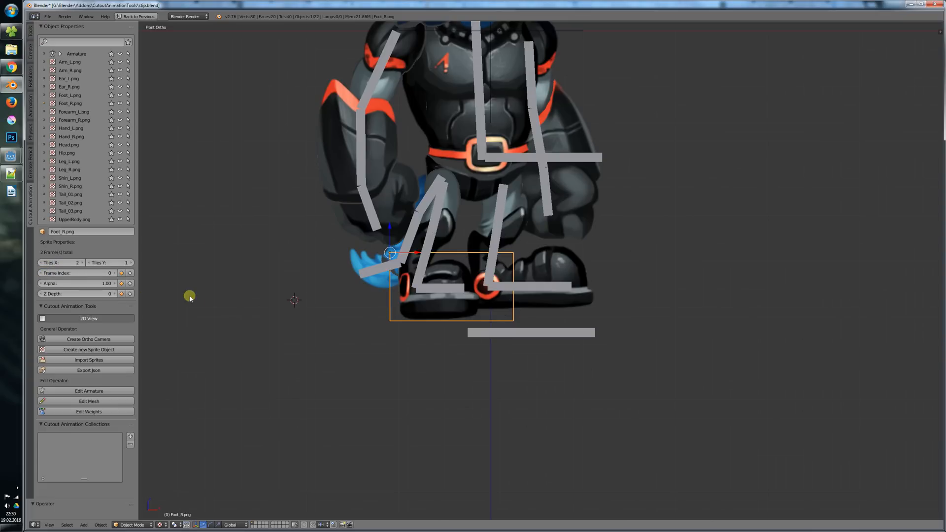
{"action": "left_click_drag", "start_coordinate": [94, 285], "coordinate": [121, 282]}
Orbit away from the front view and toggle the 2D view on and off to return to it
{"action": "middle_click_drag", "start_coordinate": [420, 246], "coordinate": [255, 264]}
{"action": "left_click", "coordinate": [91, 322]}
{"action": "left_click", "coordinate": [109, 316]}
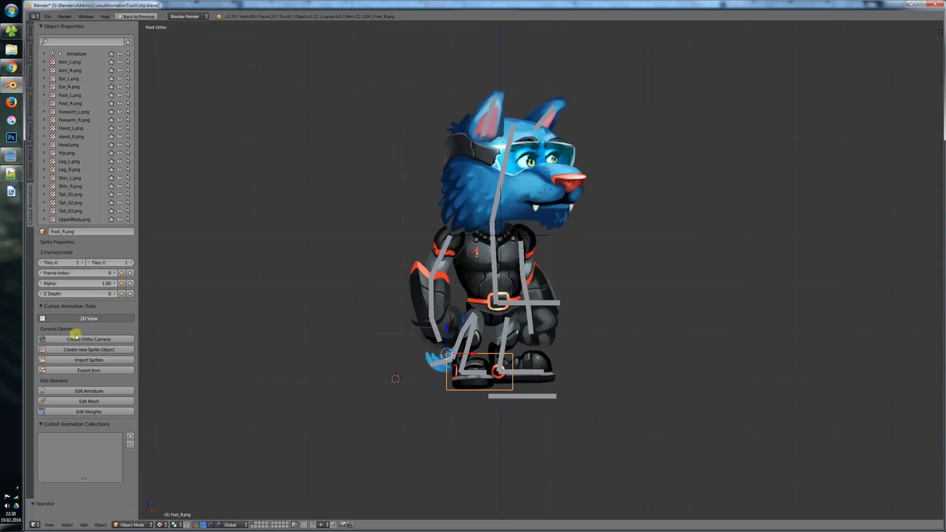
Create an orthographic camera with the resolution set to 960 × 600, render the character through it and close the render
{"action": "left_click", "coordinate": [103, 340]}
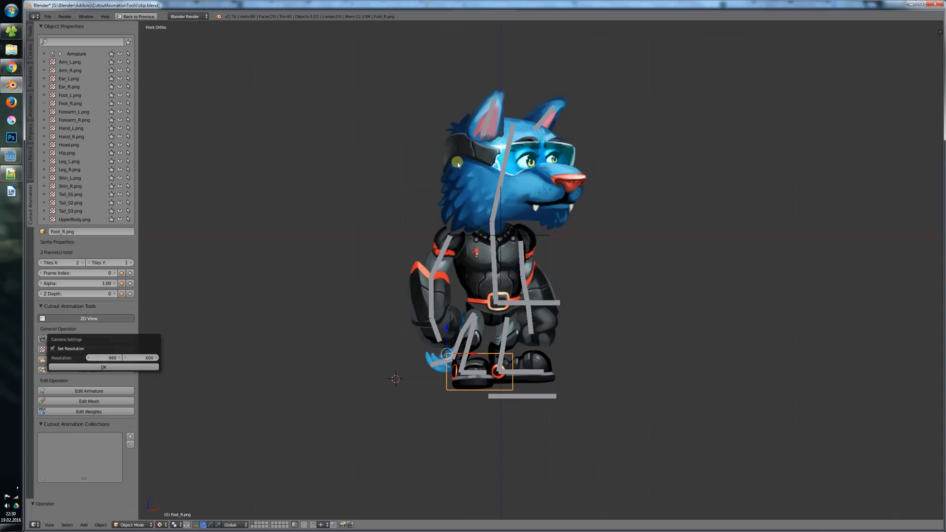
{"action": "left_click", "coordinate": [110, 367]}
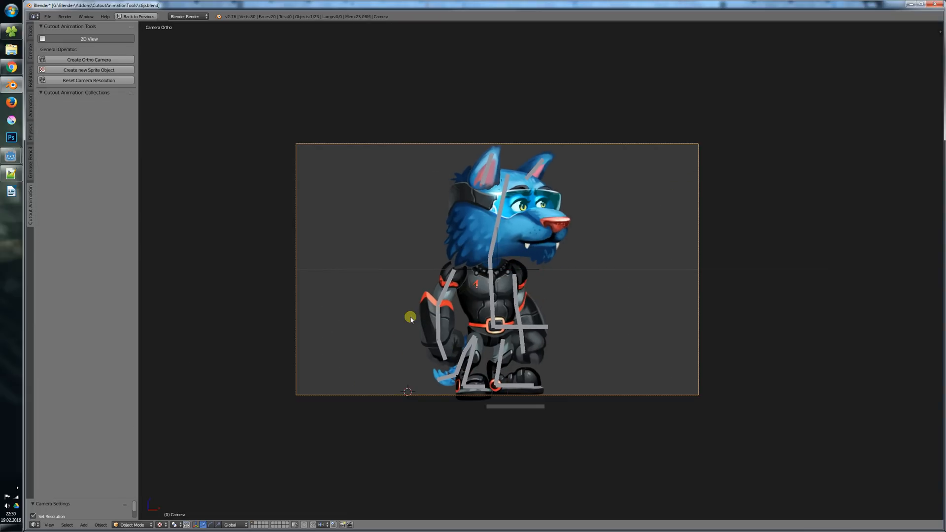
{"action": "key", "text": "F12"}
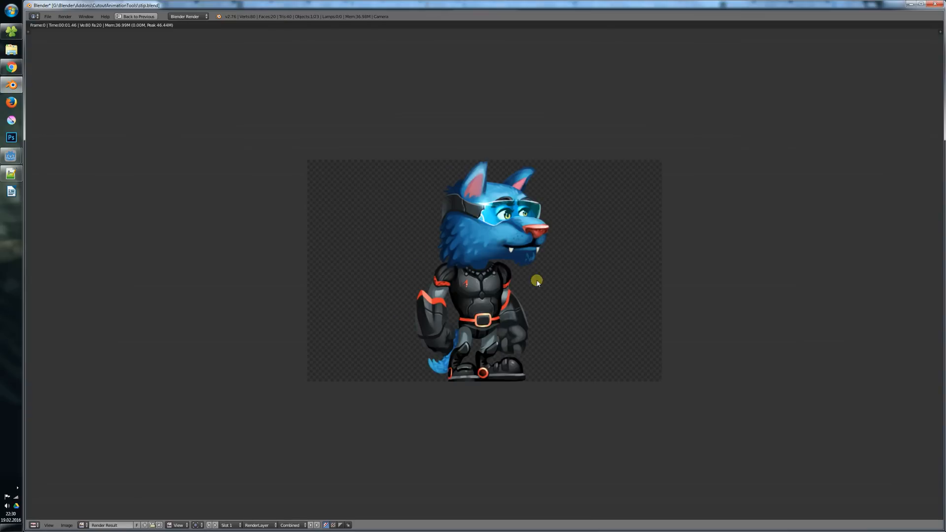
{"action": "middle_click_drag", "start_coordinate": [467, 284], "coordinate": [458, 275]}
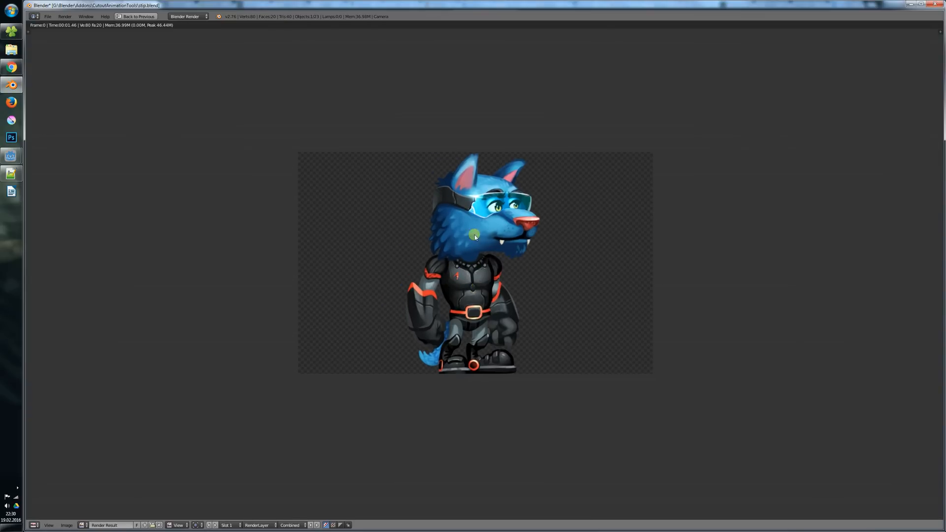
{"action": "key", "text": "Escape"}
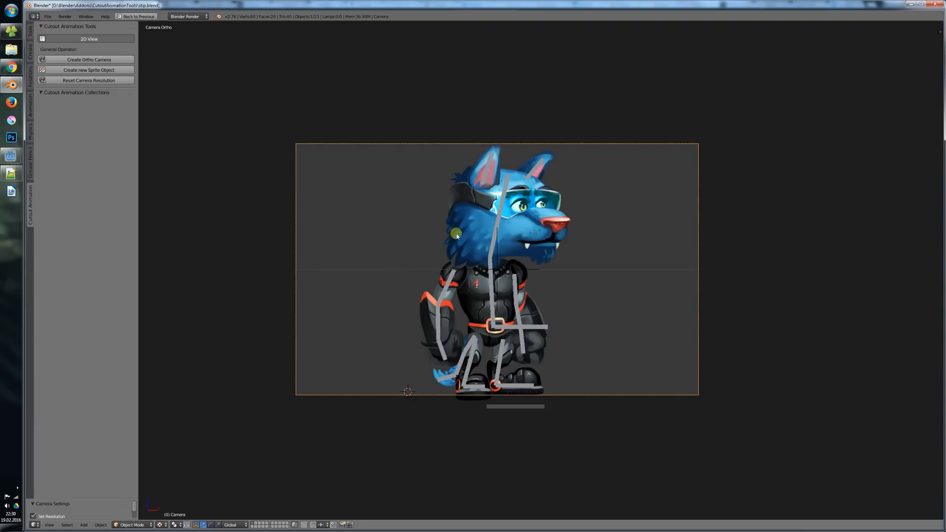
Delete the orthographic camera
{"action": "key", "text": "x"}
{"action": "left_click", "coordinate": [312, 187]}
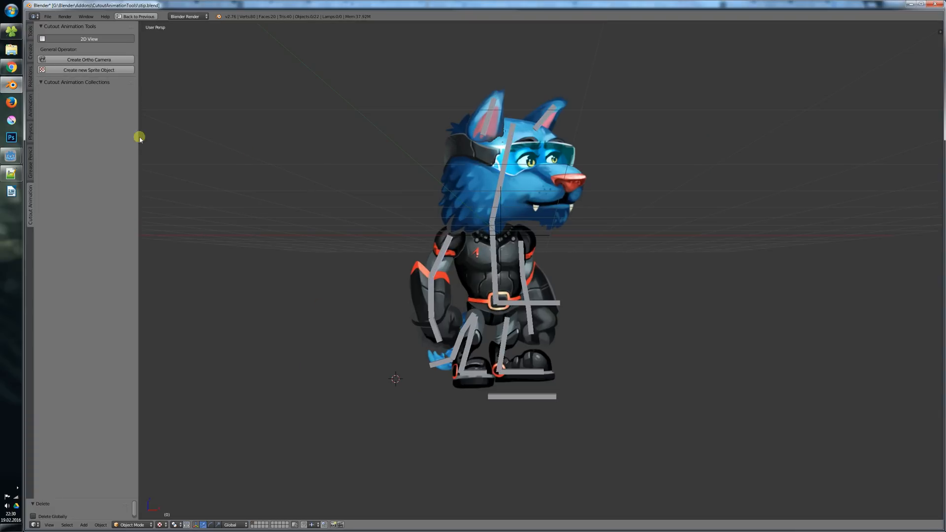
Select the Head.png sprite and return to the orthographic front view
{"action": "right_click", "coordinate": [410, 169]}
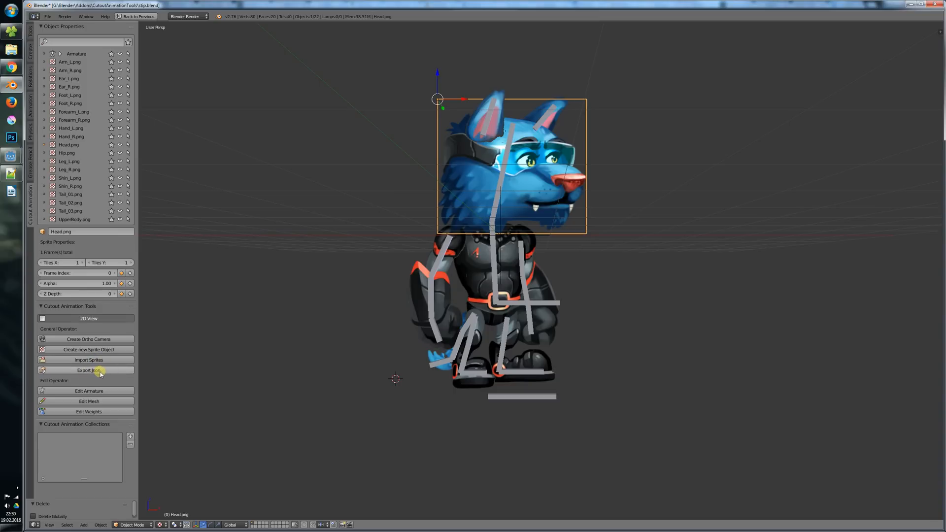
{"action": "middle_click_drag", "start_coordinate": [474, 260], "coordinate": [425, 320], "text": "shift"}
{"action": "scroll", "coordinate": [431, 300], "scroll_direction": "down", "scroll_amount": 1}
{"action": "left_click", "coordinate": [119, 314]}
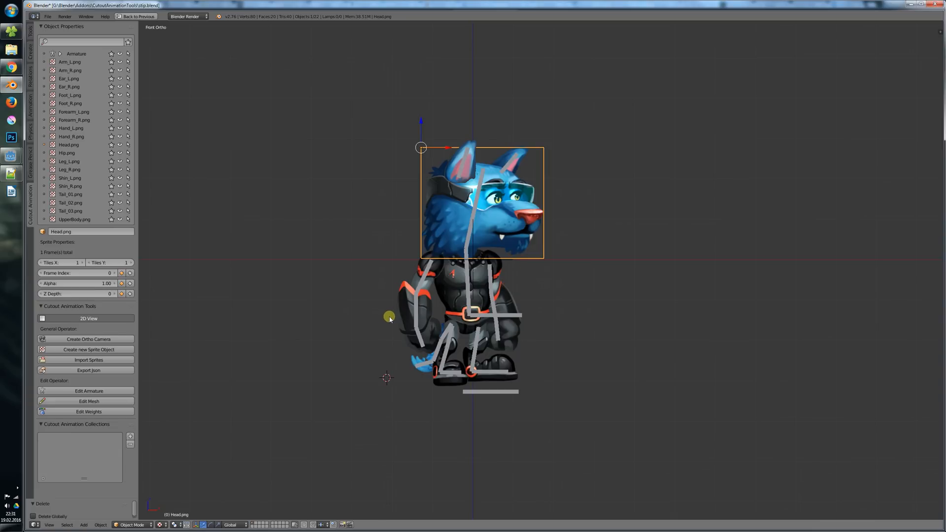
Draw test bones in empty space beside the character in armature editing, delete them and leave editing
{"action": "left_click", "coordinate": [108, 395]}
{"action": "left_click_drag", "start_coordinate": [598, 262], "coordinate": [691, 300]}
{"action": "right_click", "coordinate": [673, 240], "text": "shift"}
{"action": "right_click", "coordinate": [619, 233], "text": "shift"}
{"action": "key", "text": "x"}
{"action": "left_click", "coordinate": [624, 239]}
{"action": "key", "text": "Tab"}
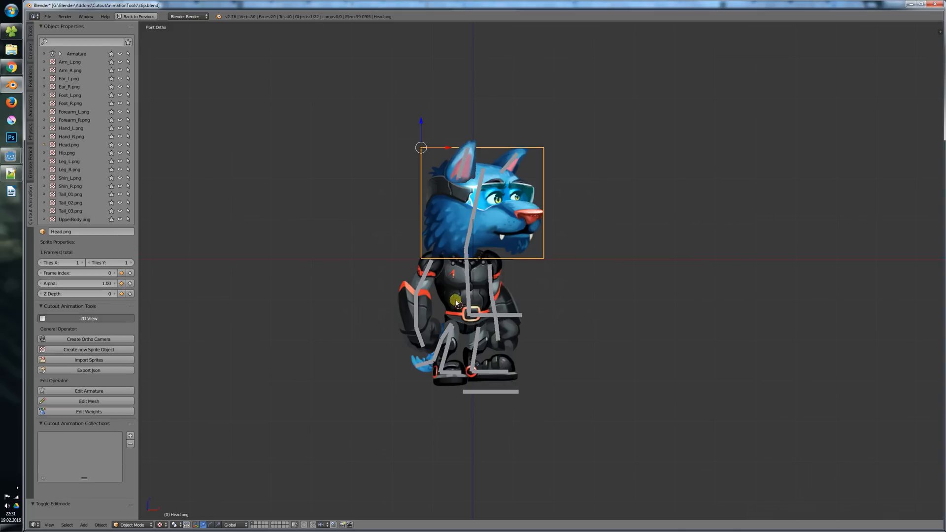
Draw a closed freehand outline over the Head.png sprite in mesh editing and fill it with triangles
{"action": "left_click", "coordinate": [83, 402]}
{"action": "mouse_move", "coordinate": [510, 158]}
{"action": "left_mouse_down"}
{"action": "mouse_move", "coordinate": [419, 288]}
{"action": "mouse_move", "coordinate": [508, 155]}
{"action": "left_mouse_up"}
{"action": "mouse_move", "coordinate": [509, 206]}
{"action": "left_mouse_down"}
{"action": "mouse_move", "coordinate": [523, 210]}
{"action": "mouse_move", "coordinate": [510, 160]}
{"action": "left_mouse_up"}
{"action": "key", "text": "ctrl+l"}
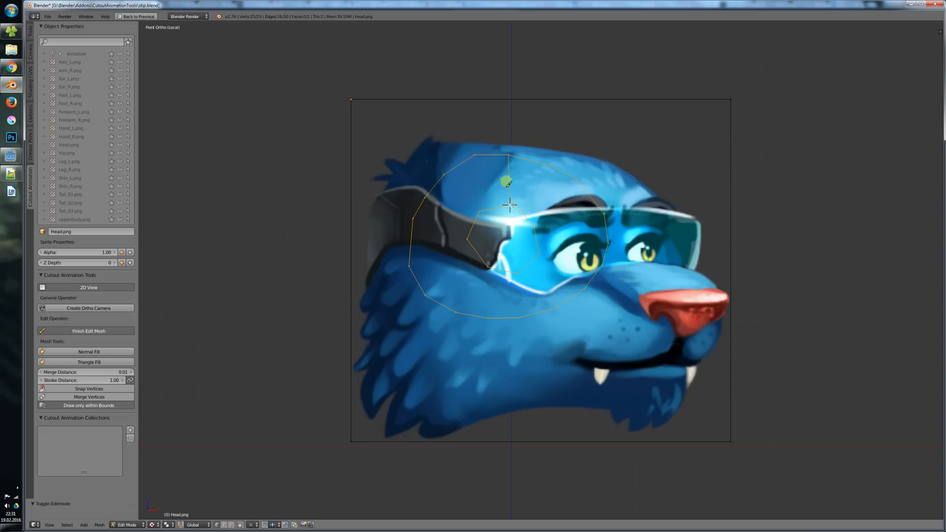
{"action": "left_click", "coordinate": [120, 362]}
Move the triangulated patch off the head, delete it and leave mesh editing
{"action": "mouse_move", "coordinate": [499, 215]}
{"action": "middle_mouse_down", "text": "ctrl"}
{"action": "mouse_move", "coordinate": [502, 251]}
{"action": "mouse_move", "coordinate": [504, 222]}
{"action": "middle_mouse_up", "text": "ctrl"}
{"action": "key", "text": "g"}
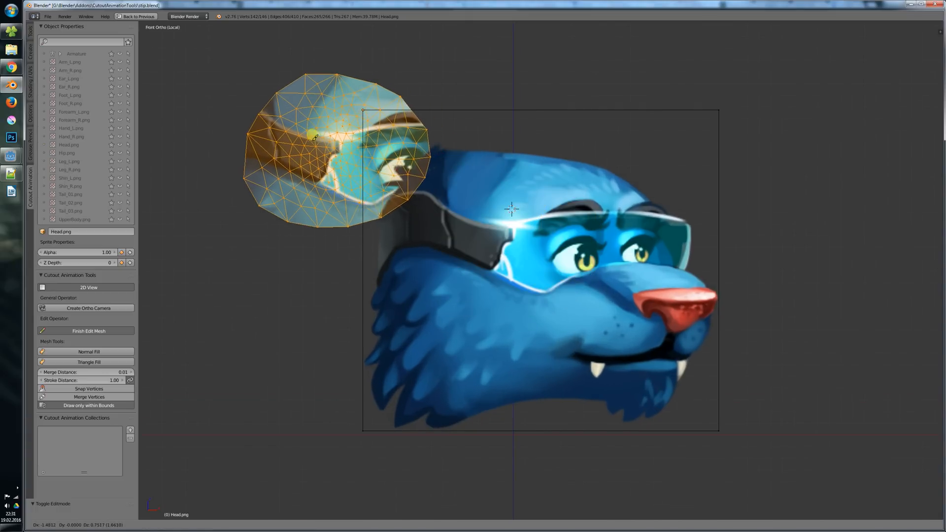
{"action": "left_click", "coordinate": [309, 140]}
{"action": "key", "text": "x"}
{"action": "left_click", "coordinate": [361, 187]}
{"action": "key", "text": "Tab"}
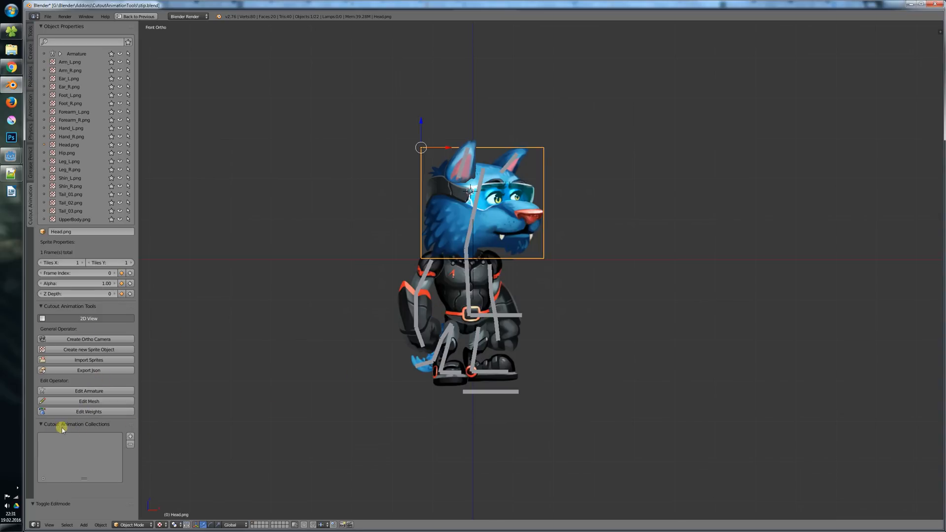
Add a new animation collection for the character and widen the tool area beside the viewport
{"action": "left_click", "coordinate": [131, 437]}
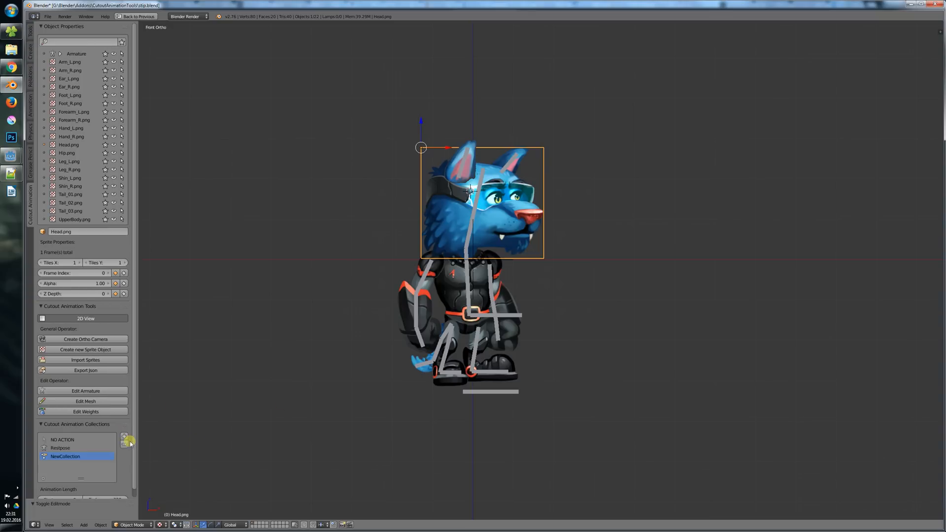
{"action": "scroll", "coordinate": [134, 456], "scroll_direction": "down", "scroll_amount": 1}
{"action": "left_click_drag", "start_coordinate": [138, 445], "coordinate": [143, 447]}
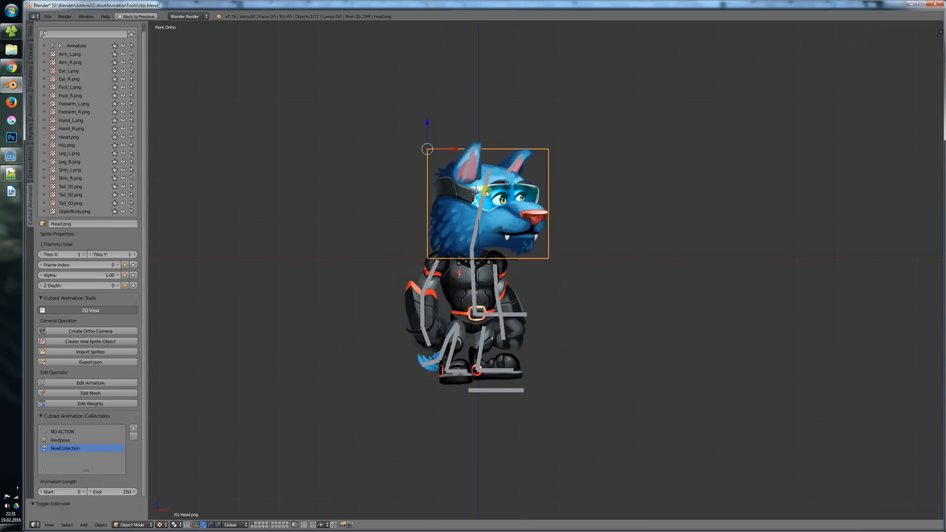
Select the armature's Head bone and set the new collection's animation end frame to 60
{"action": "right_click", "coordinate": [491, 173]}
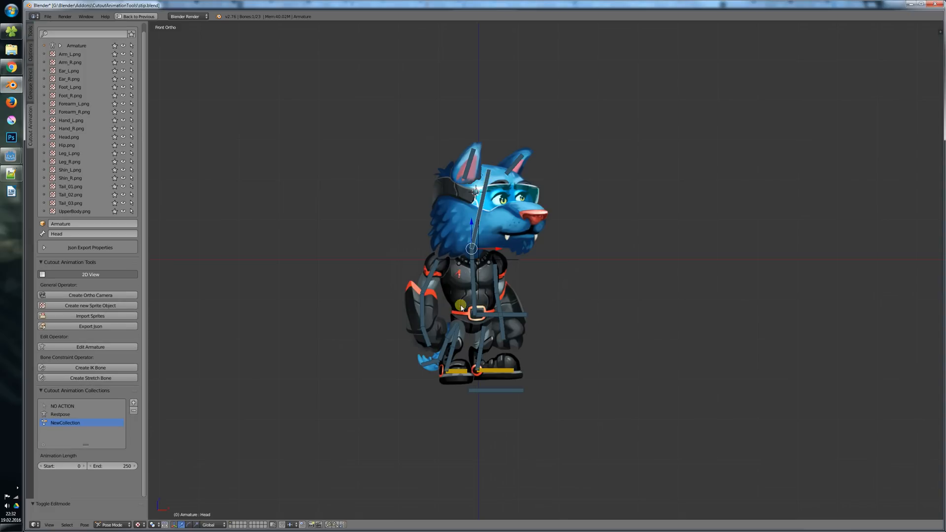
{"action": "right_click", "coordinate": [445, 225]}
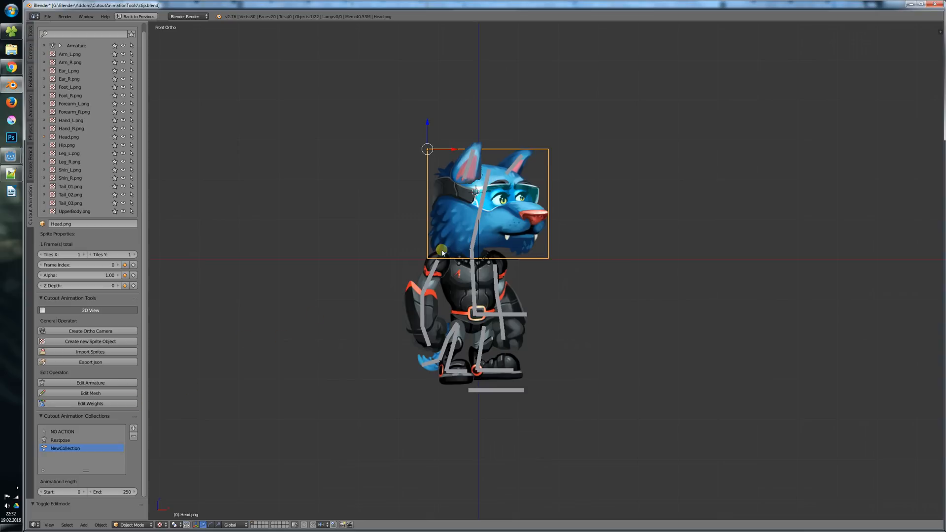
{"action": "right_click", "coordinate": [469, 229]}
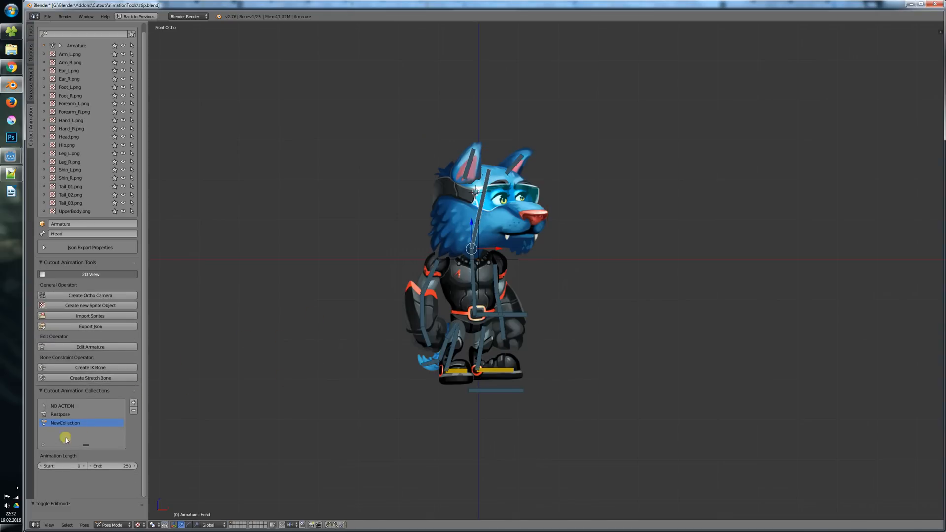
{"action": "left_click", "coordinate": [114, 466]}
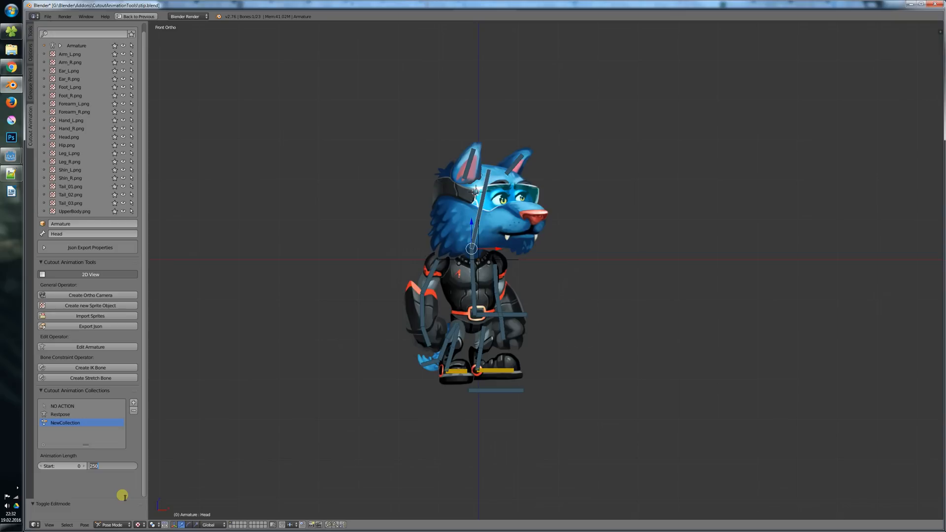
{"action": "type", "text": "60"}
{"action": "key", "text": "Return"}
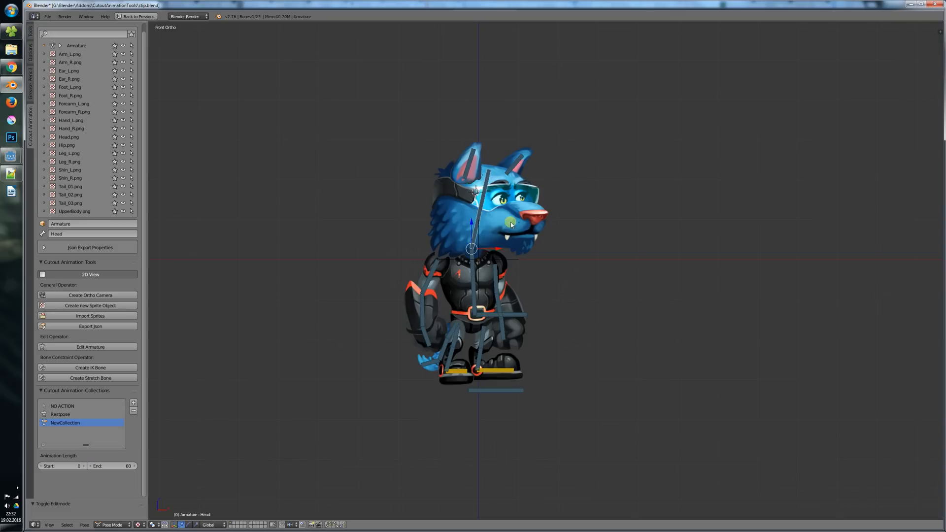
Insert a Rotation keyframe for the Head bone
{"action": "key", "text": "i"}
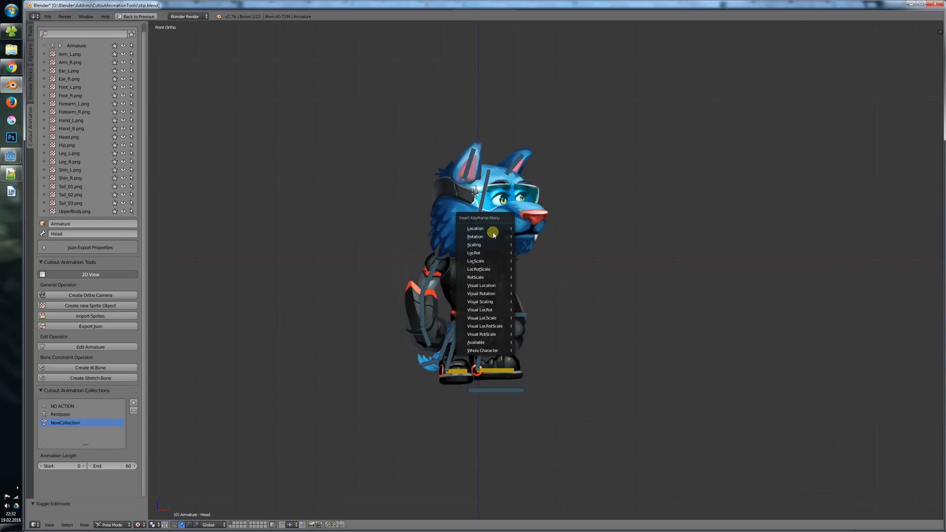
{"action": "left_click", "coordinate": [495, 233]}
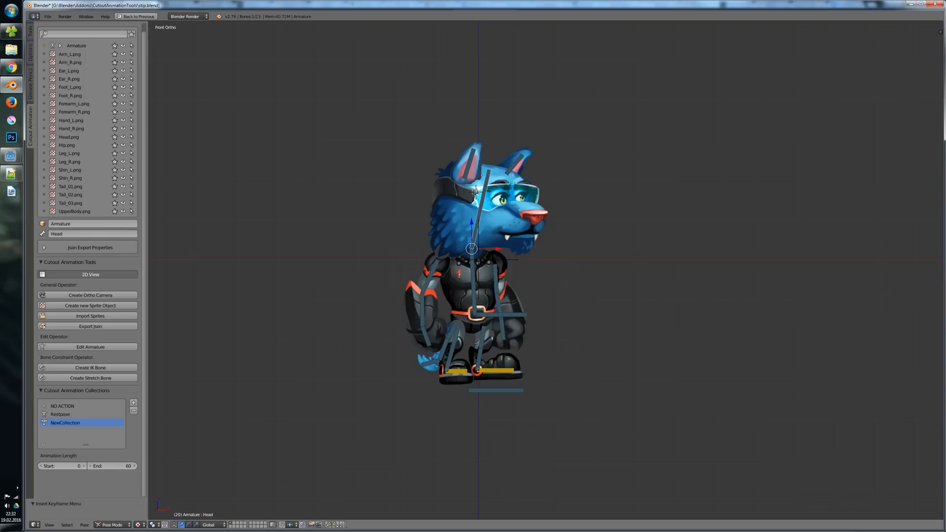
Switch the armature from Rest Position to Pose Position so that its bones can be posed
{"action": "key", "text": "r"}
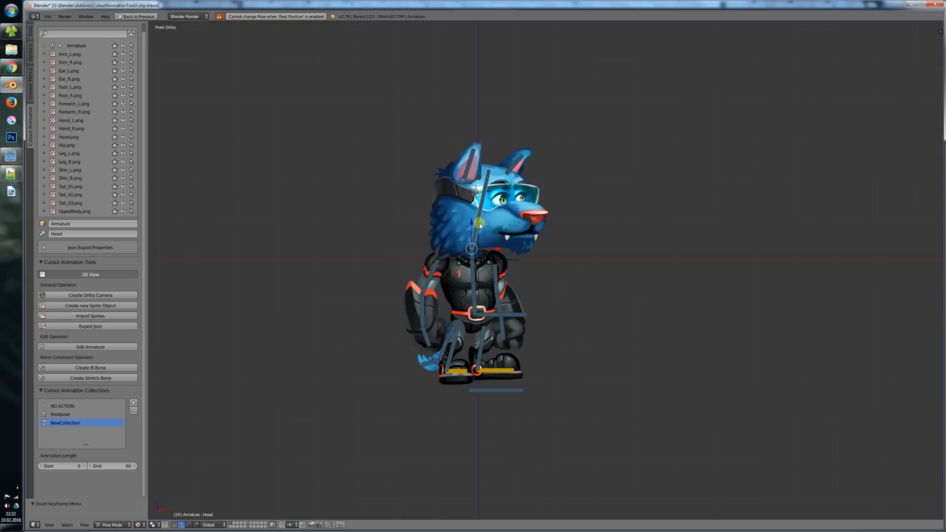
{"action": "key", "text": "r"}
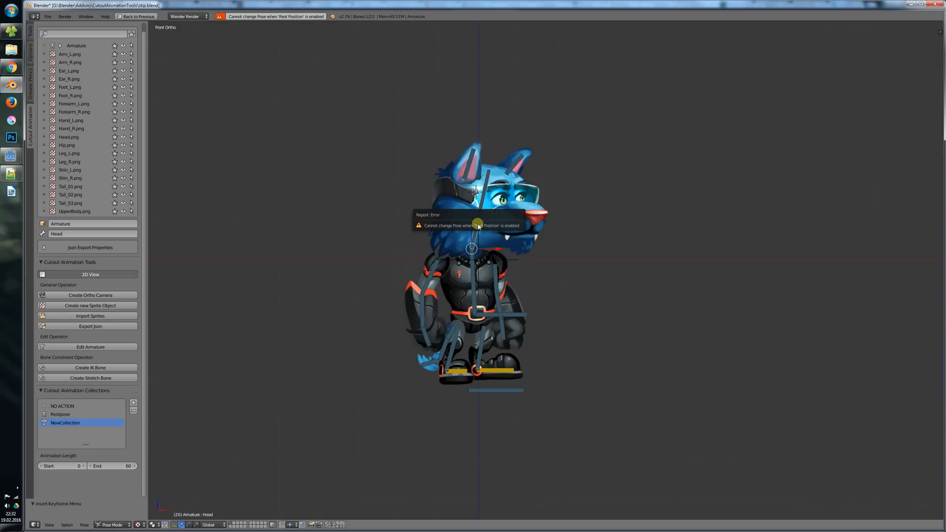
{"action": "key", "text": "ctrl+Up"}
{"action": "left_click", "coordinate": [856, 159]}
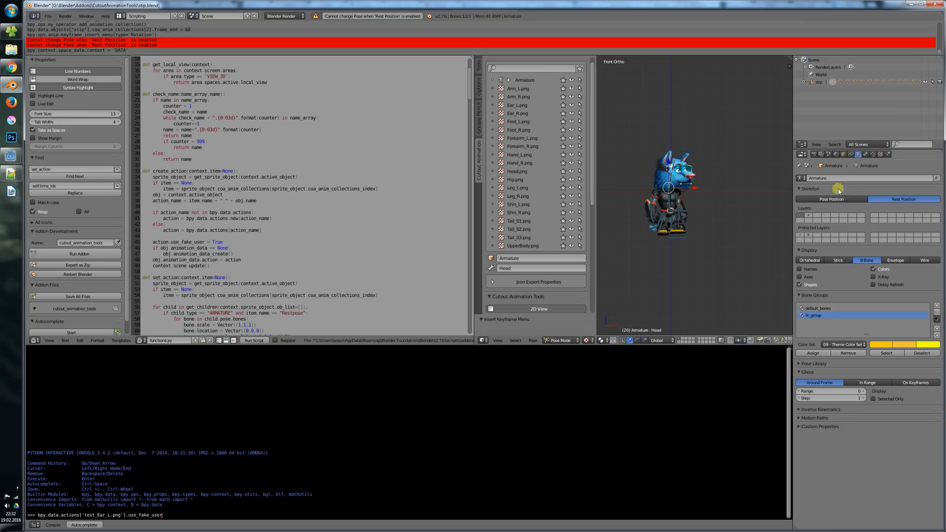
{"action": "key", "text": "shift+space"}
Rotate the Head bone backward so the wolf looks up at frame 20, insert a Rotation keyframe and play the animation
{"action": "key", "text": "r"}
{"action": "left_click", "coordinate": [503, 215]}
{"action": "key", "text": "i"}
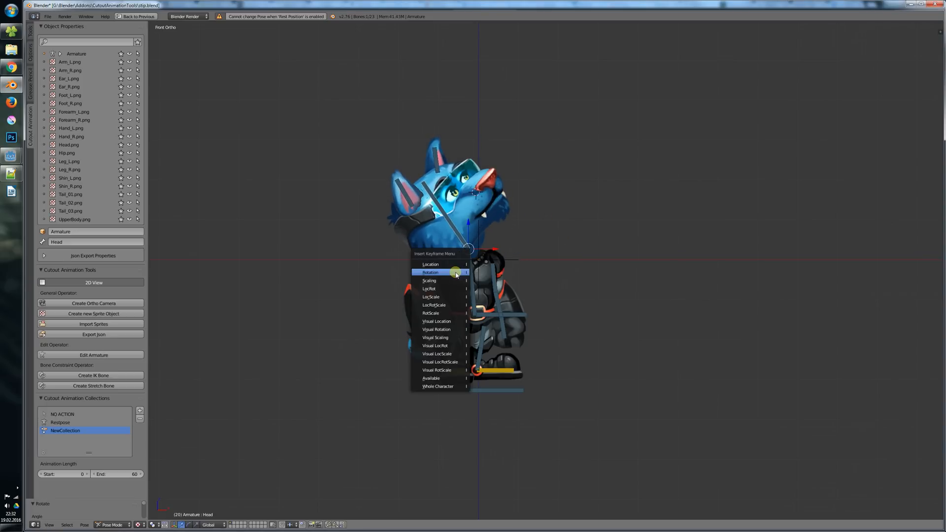
{"action": "left_click", "coordinate": [455, 273]}
{"action": "key", "text": "alt+a"}
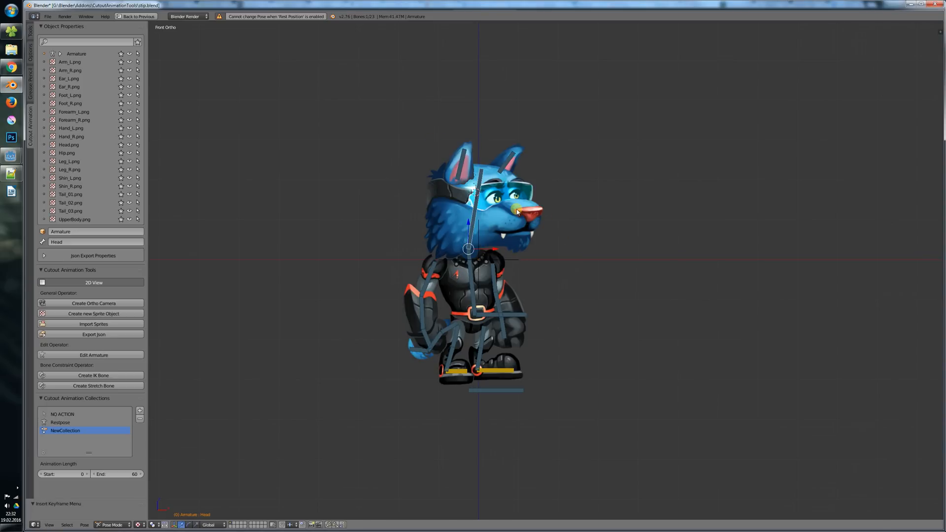
Fade out the Head.png sprite by keyframing its alpha at 1.00 on frame 0 and 0.00 on frame 20, and play it back
{"action": "right_click", "coordinate": [445, 229]}
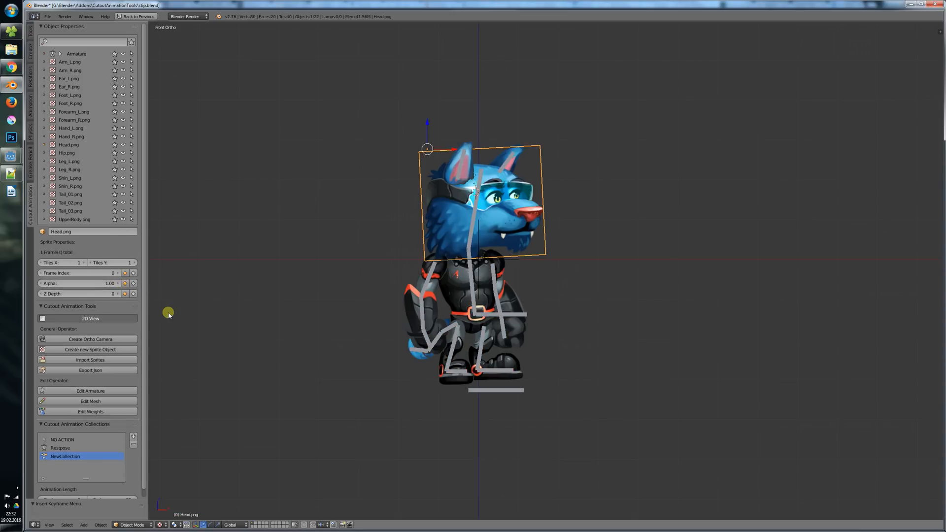
{"action": "left_click", "coordinate": [125, 283]}
{"action": "key", "text": "Up"}
{"action": "left_click", "coordinate": [82, 284]}
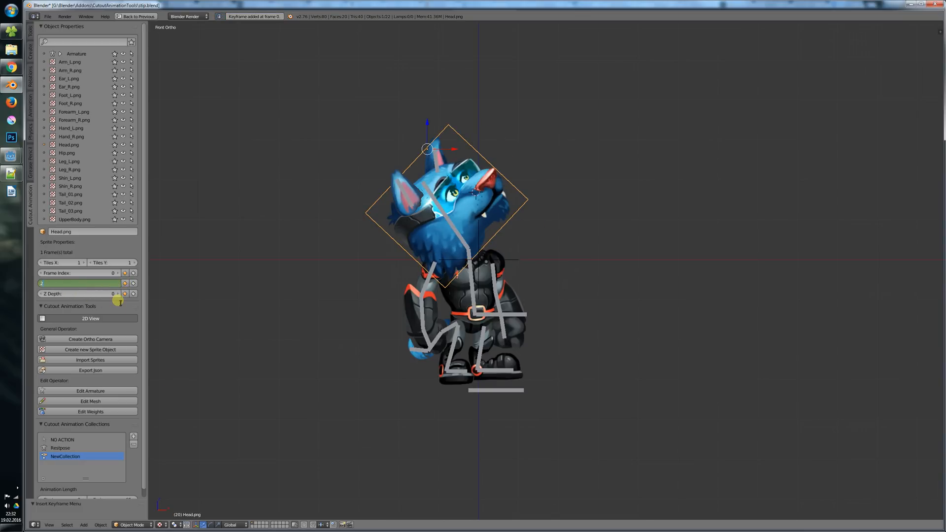
{"action": "key", "text": "Return"}
{"action": "left_click", "coordinate": [125, 284]}
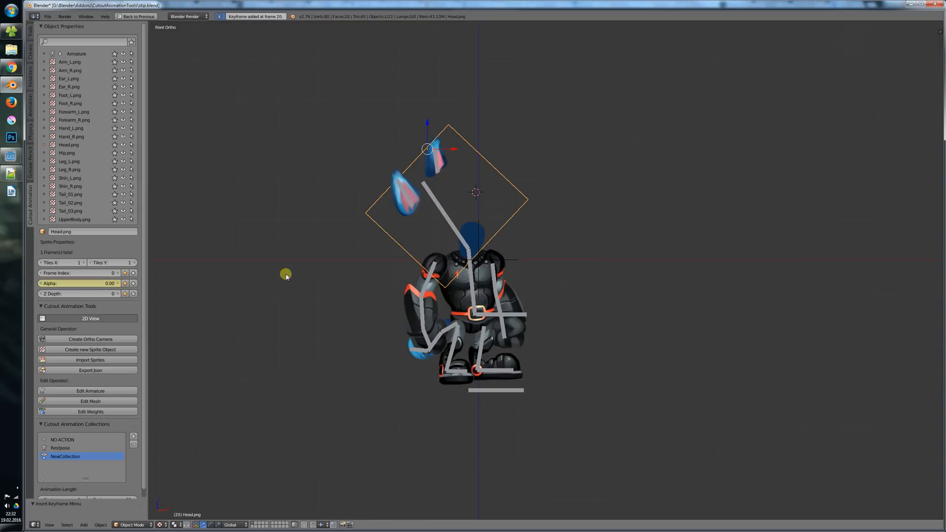
{"action": "key", "text": "alt+a"}
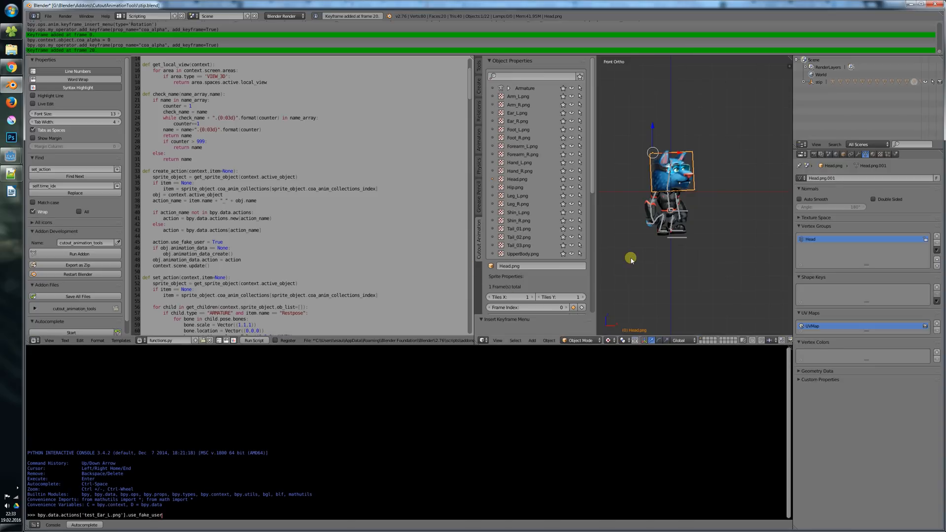
In the Default screen layout, examine the actions that NewCollection assigns to the Head.png sprite and the armature in the Action Editor
{"action": "key", "text": "ctrl+Left"}
{"action": "key", "text": "ctrl+Left"}
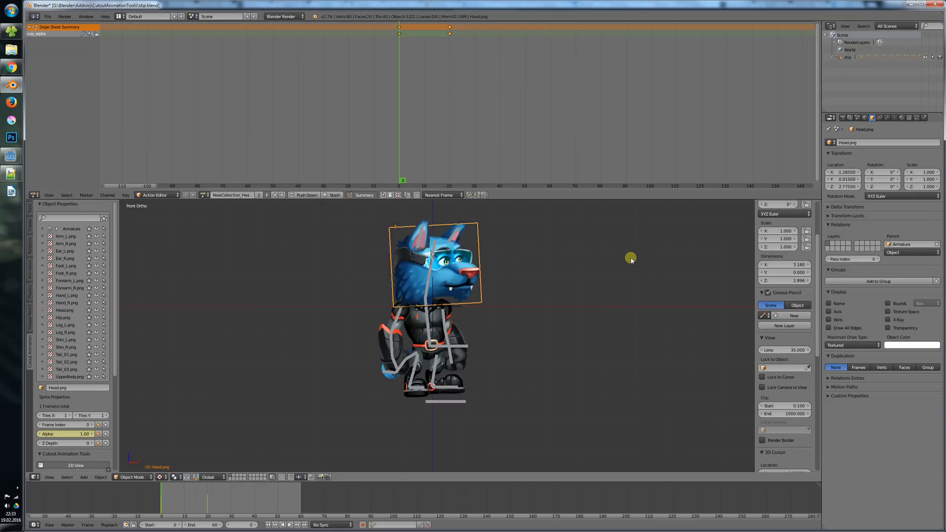
{"action": "left_click", "coordinate": [204, 196]}
{"action": "scroll", "coordinate": [73, 407], "scroll_direction": "down", "scroll_amount": 5}
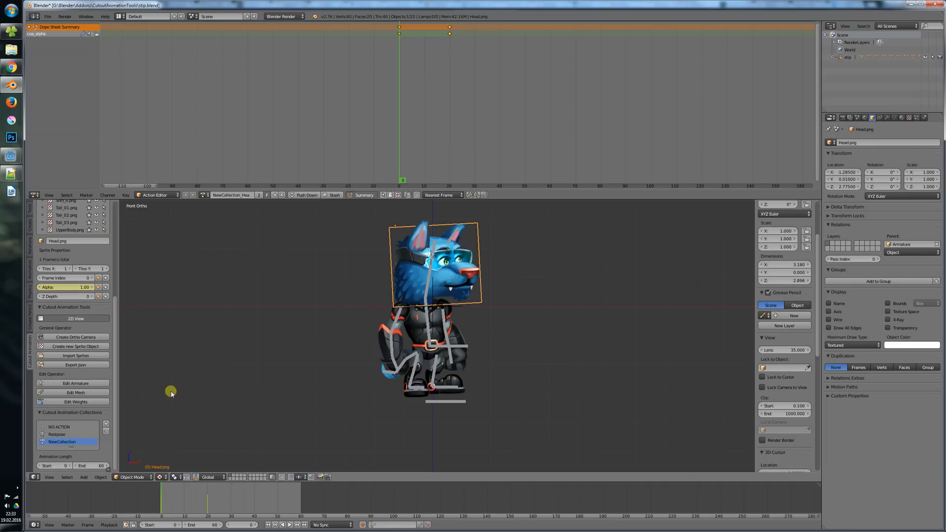
{"action": "right_click", "coordinate": [423, 311]}
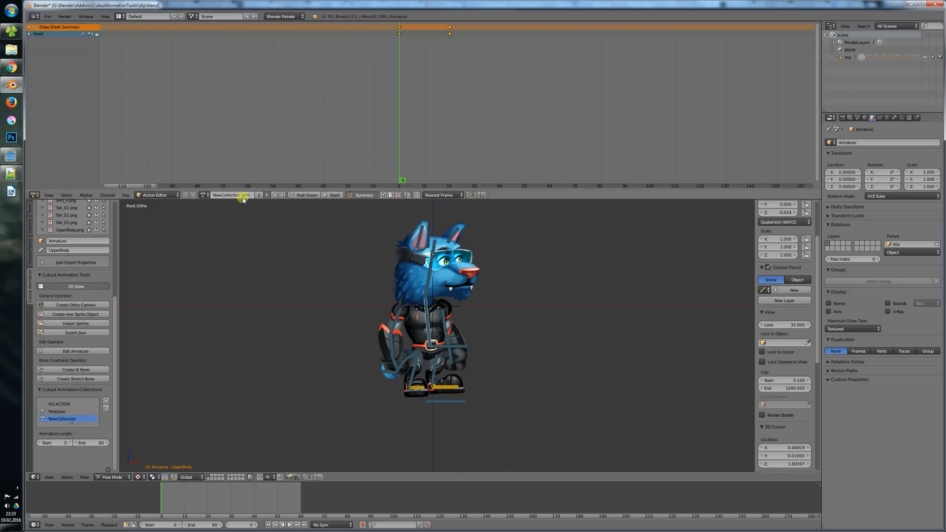
{"action": "right_click", "coordinate": [413, 283]}
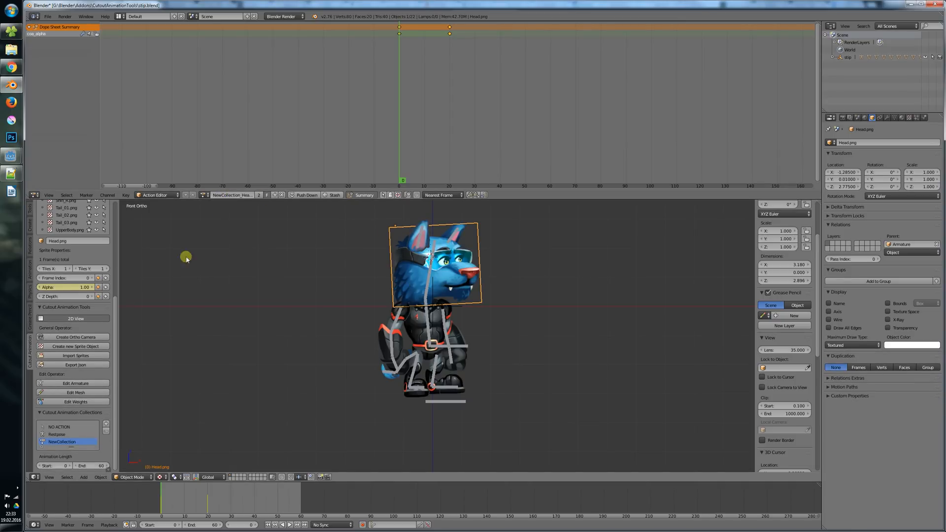
{"action": "double_click", "coordinate": [62, 441]}
{"action": "left_click", "coordinate": [204, 197]}
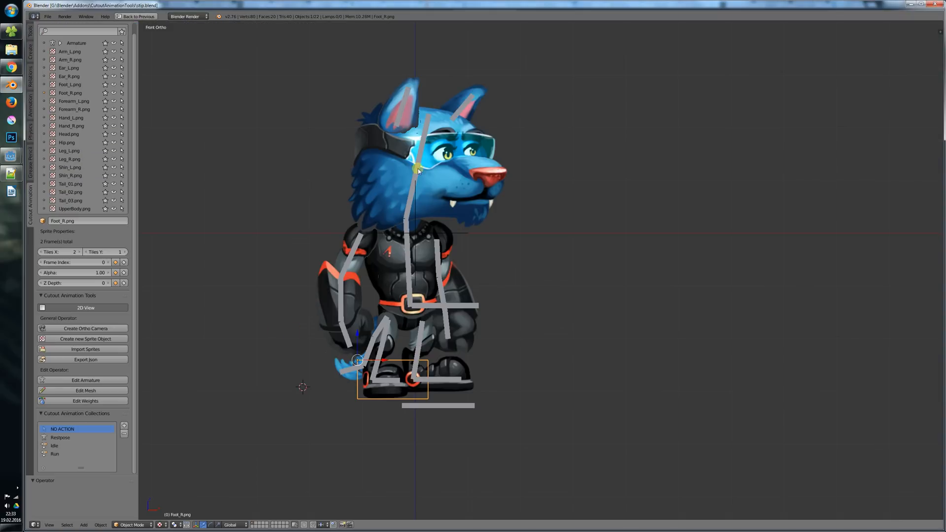
Play back the Idle and Run animation collections of the wolf character, and stop the playback
{"action": "middle_click_drag", "start_coordinate": [404, 210], "coordinate": [451, 234], "text": "shift"}
{"action": "scroll", "coordinate": [469, 253], "scroll_direction": "down", "scroll_amount": 2}
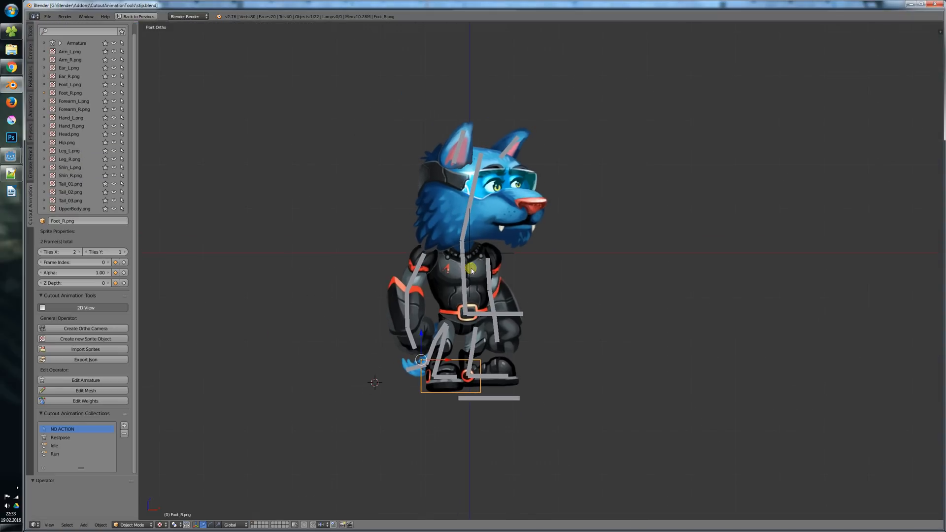
{"action": "middle_click_drag", "start_coordinate": [420, 350], "coordinate": [421, 321], "text": "shift"}
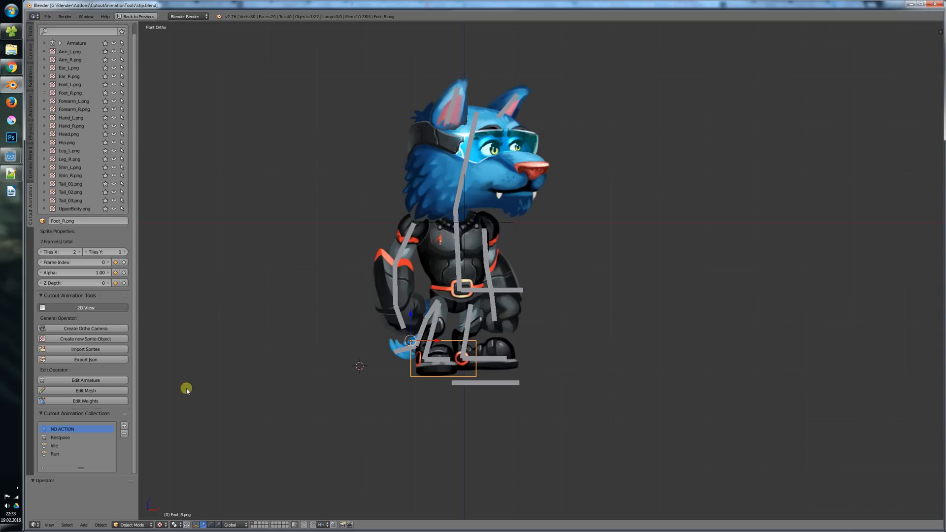
{"action": "left_click", "coordinate": [55, 446]}
{"action": "key", "text": "alt+a"}
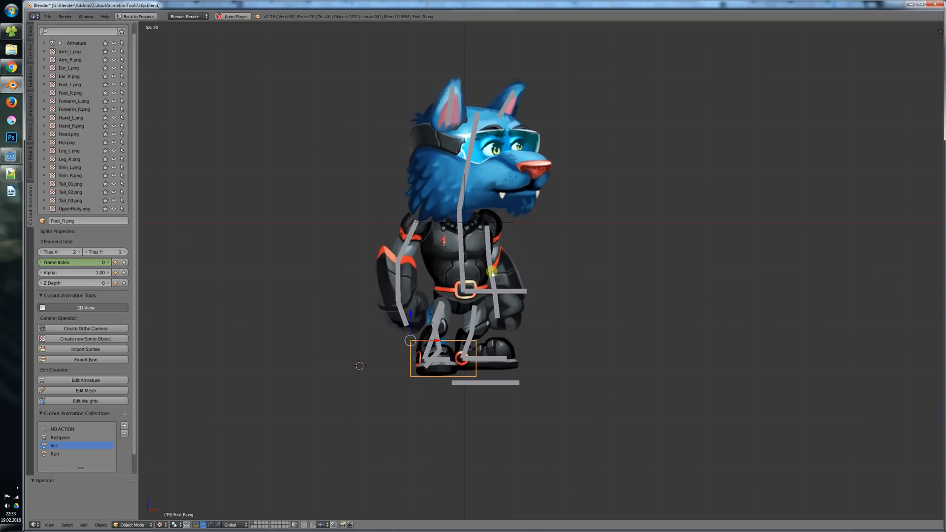
{"action": "left_click", "coordinate": [64, 454]}
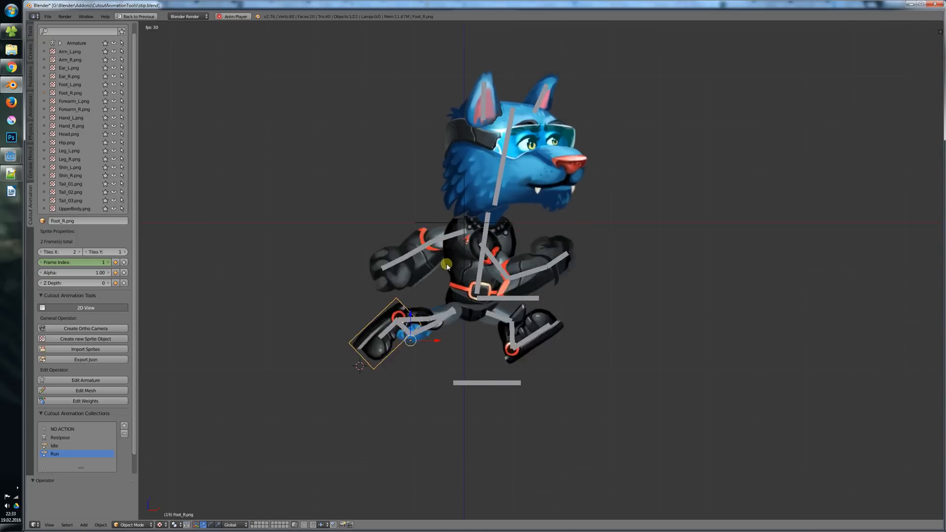
{"action": "key", "text": "Escape"}
Set the Foot_R.png sprite's frame index to 1 in the Idle collection
{"action": "left_click", "coordinate": [64, 446]}
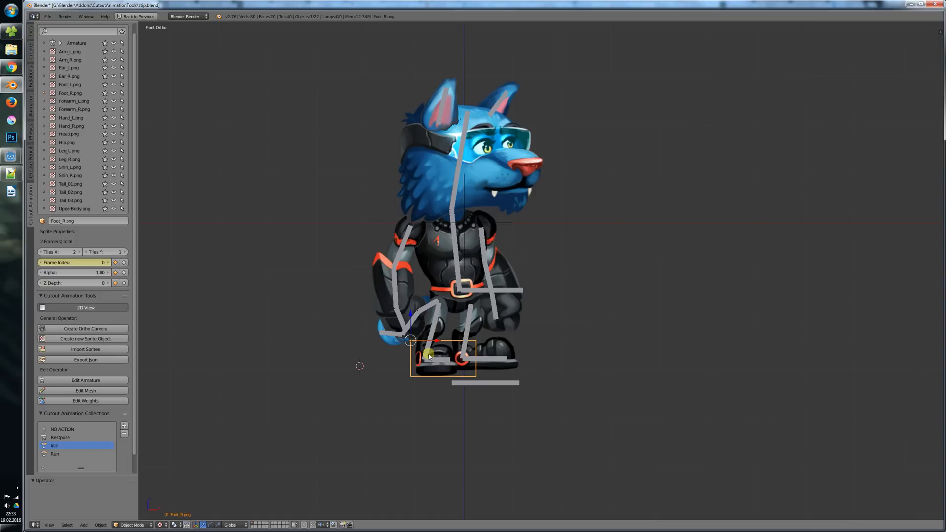
{"action": "left_click", "coordinate": [107, 263]}
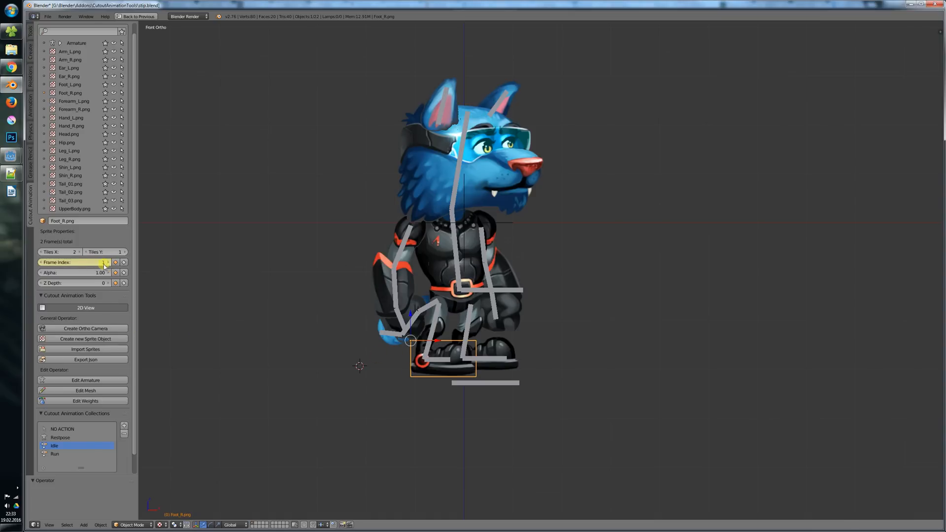
Play back the Run collection, switch the character to the Restpose collection and stop the playback
{"action": "left_click", "coordinate": [61, 454]}
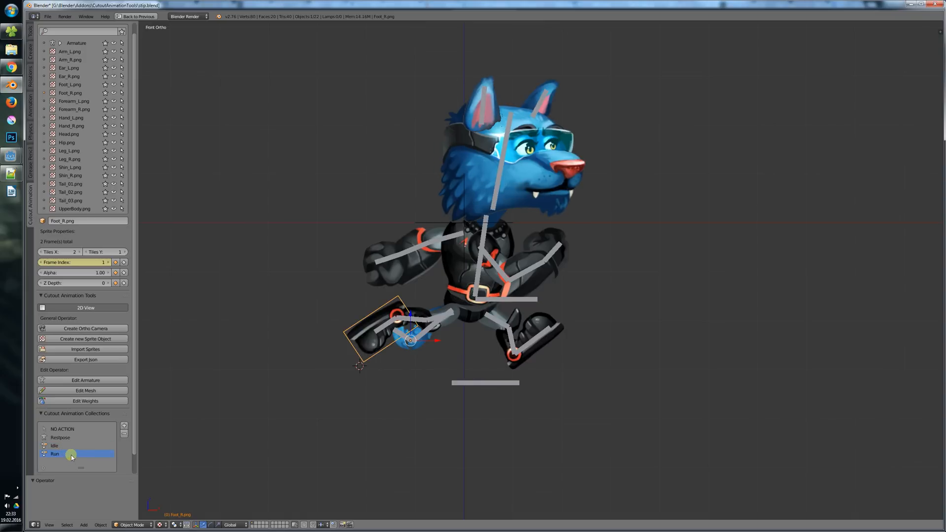
{"action": "key", "text": "alt+a"}
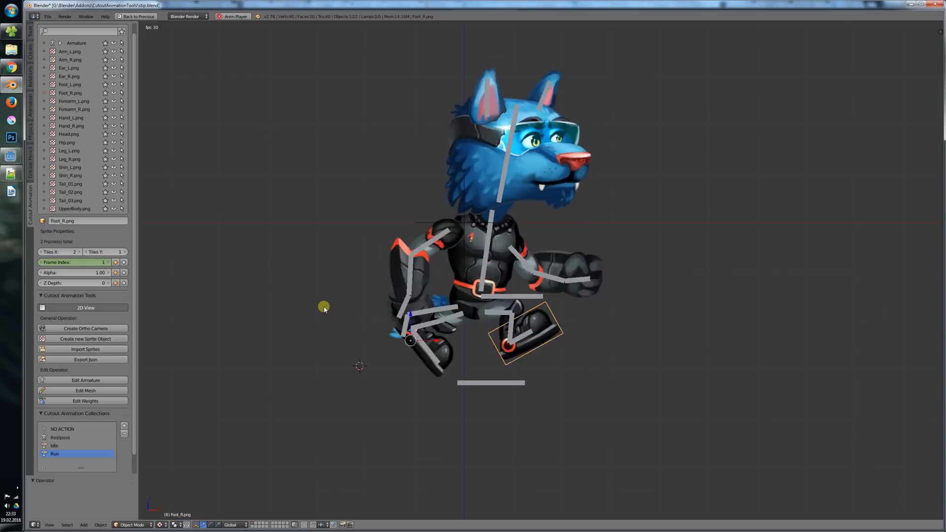
{"action": "left_click", "coordinate": [60, 438]}
{"action": "key", "text": "alt+a"}
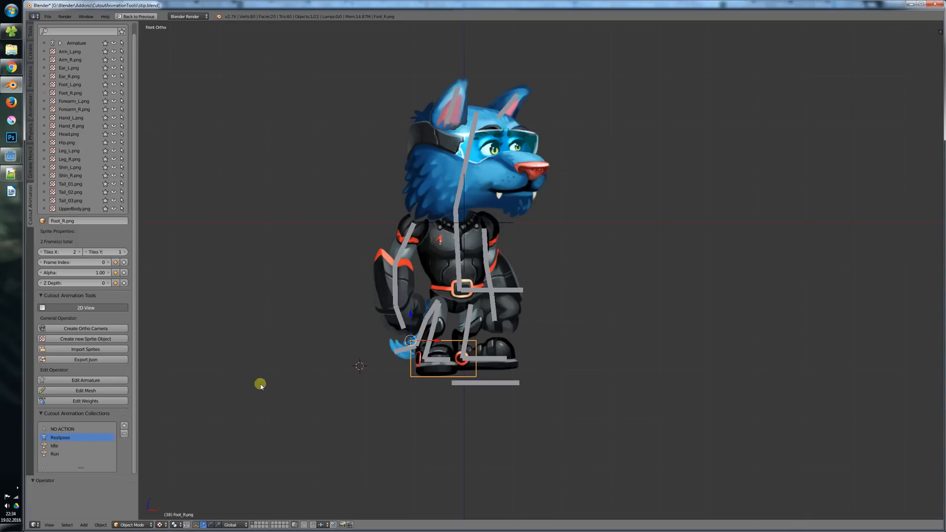
Start the JSON export and choose stip.json in the desktop folder godot_export_test as the target
{"action": "left_click", "coordinate": [96, 361]}
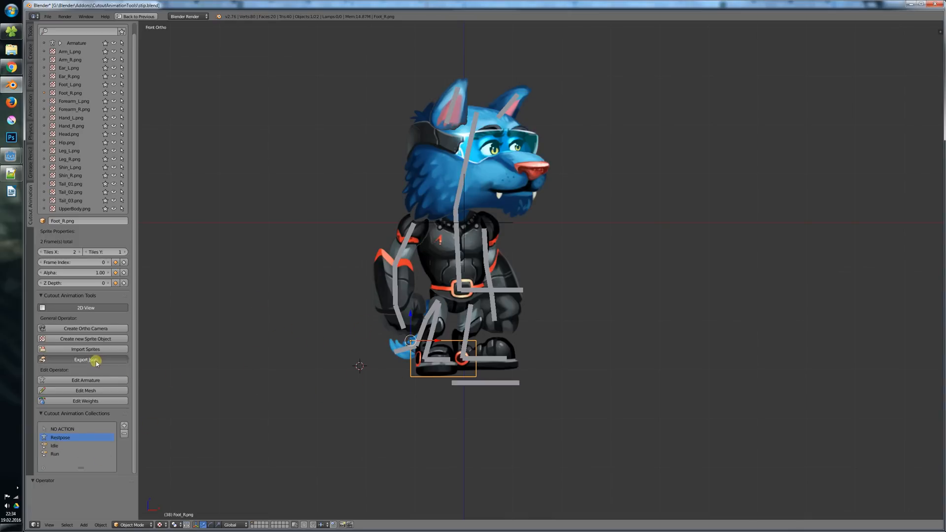
{"action": "left_click", "coordinate": [52, 115]}
{"action": "left_click", "coordinate": [144, 91]}
{"action": "left_click", "coordinate": [132, 69]}
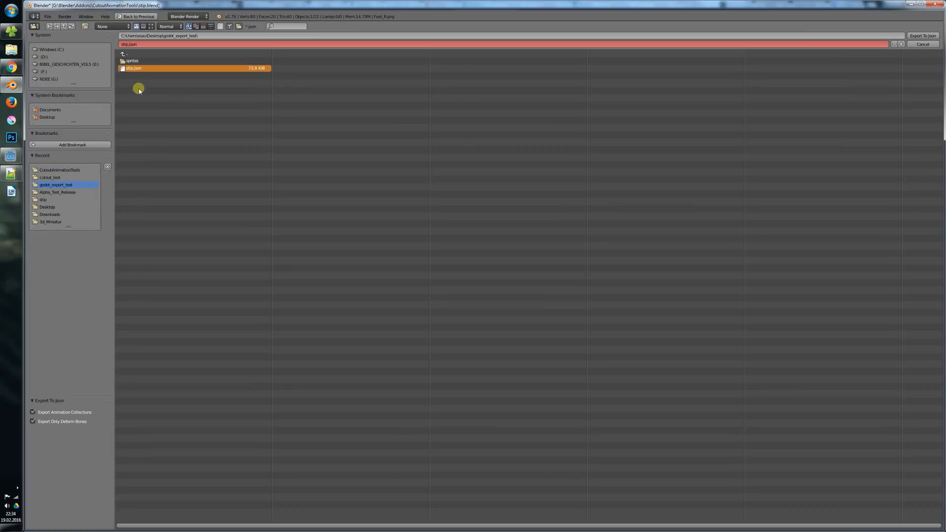
Switch to Windows Explorer and delete the sprites folder and stip.json from the godot_export_test folder
{"action": "left_click", "coordinate": [11, 50]}
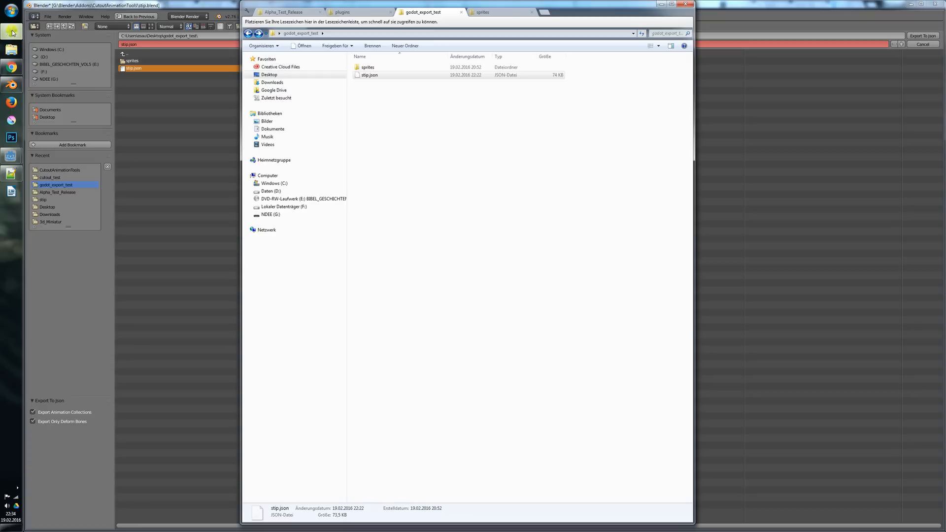
{"action": "left_click_drag", "start_coordinate": [387, 90], "coordinate": [353, 70]}
{"action": "key", "text": "Delete"}
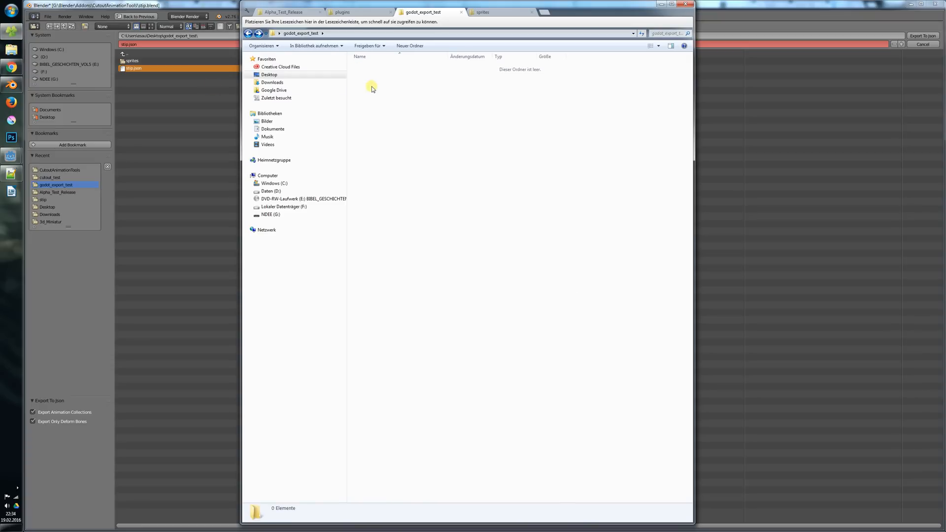
Return to Blender and export the character as stip.json into the emptied godot_export_test folder
{"action": "left_click", "coordinate": [133, 52]}
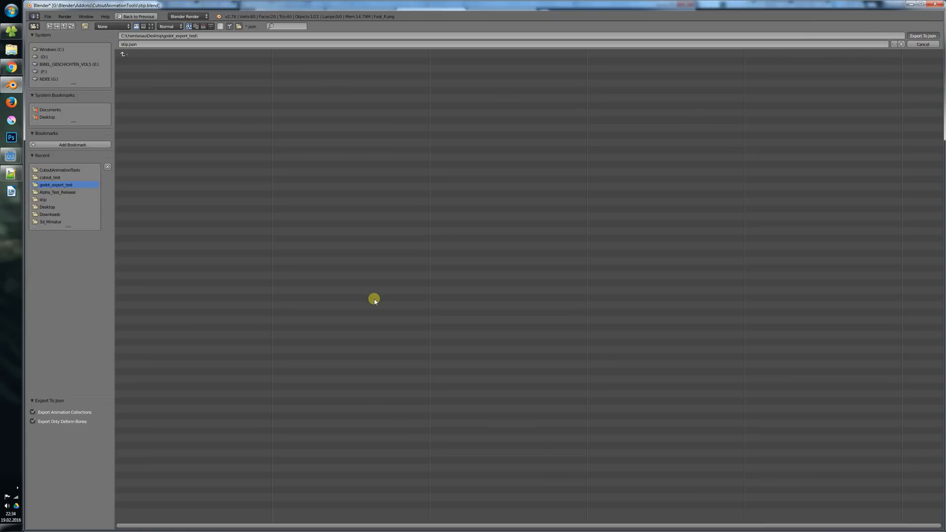
{"action": "key", "text": "Return"}
Inspect the exported images in the sprites subfolder in Windows Explorer and return to the godot_export_test folder
{"action": "left_click", "coordinate": [12, 32]}
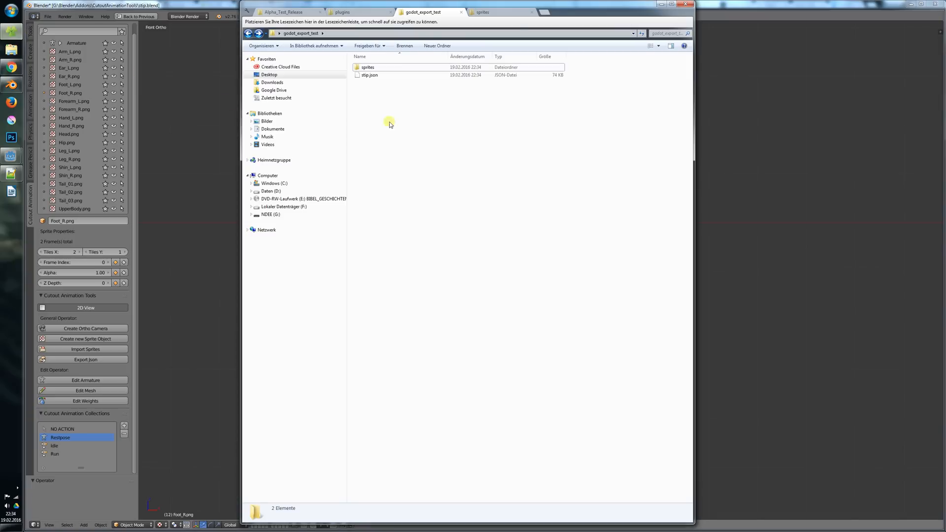
{"action": "double_click", "coordinate": [371, 68]}
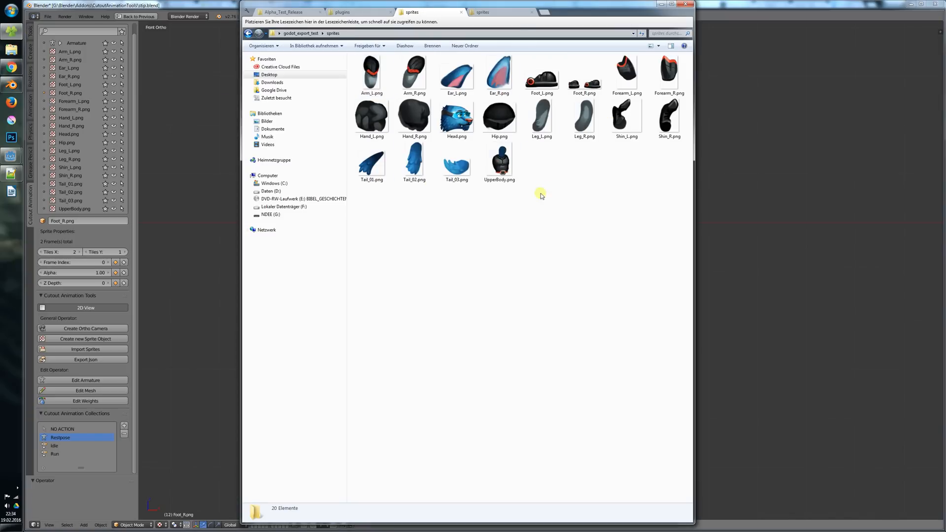
{"action": "left_click", "coordinate": [248, 33]}
Open the exported stip.json in Notepad++ and look through its bone and sprite nodes and its animation transform data
{"action": "left_click", "coordinate": [376, 77]}
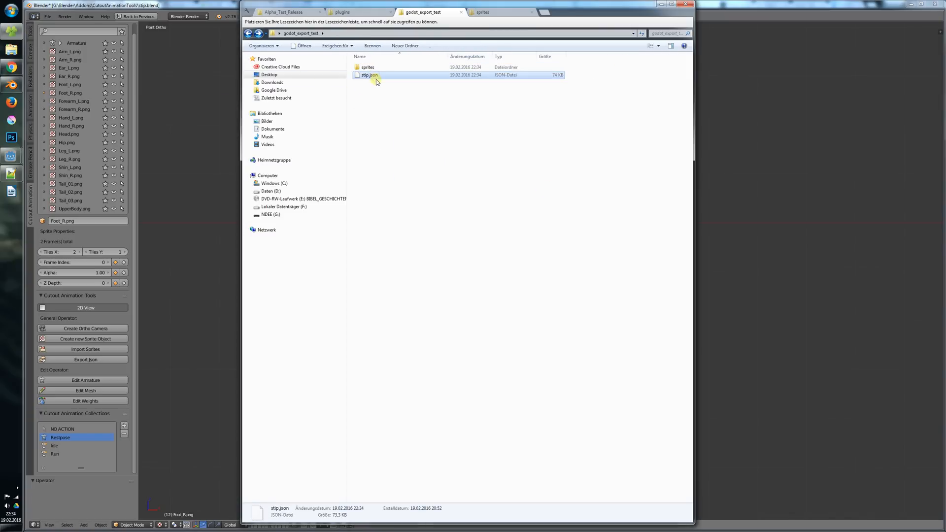
{"action": "right_click", "coordinate": [384, 77]}
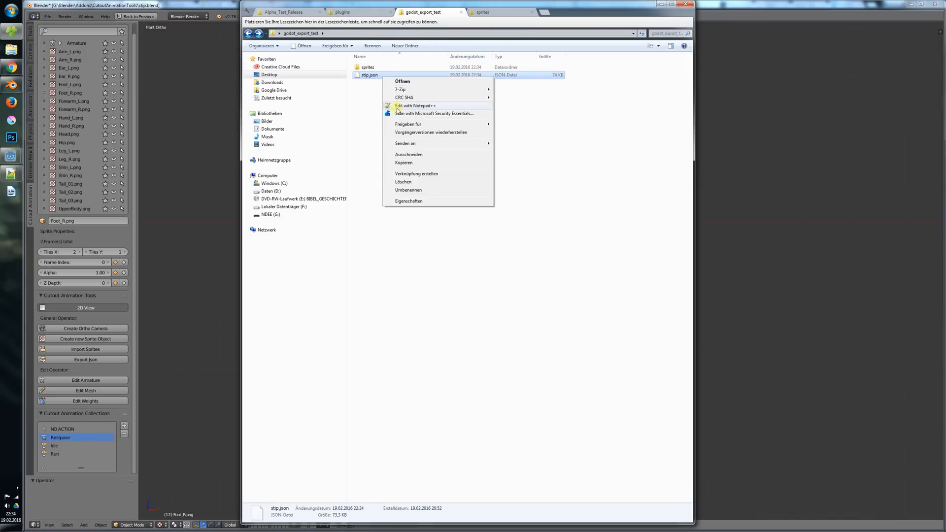
{"action": "left_click", "coordinate": [392, 102]}
{"action": "left_click", "coordinate": [499, 300]}
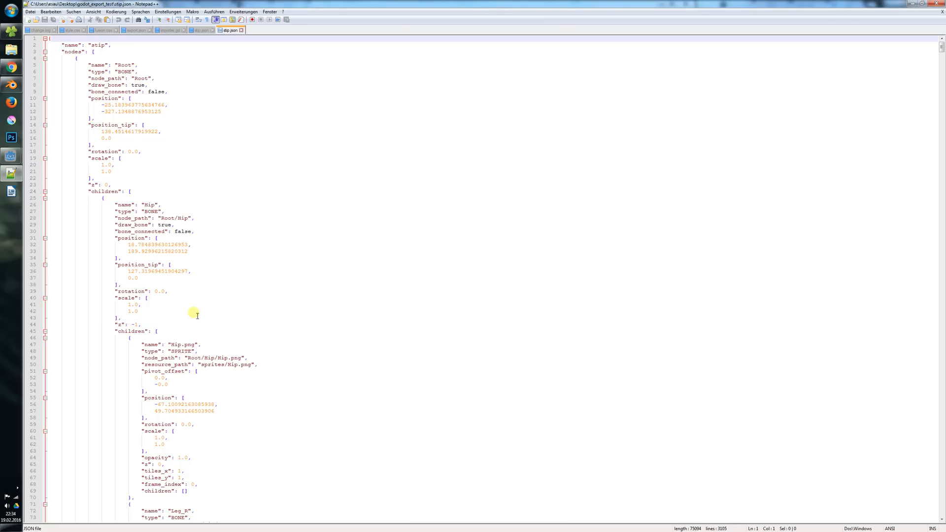
{"action": "scroll", "coordinate": [204, 295], "scroll_direction": "down", "scroll_amount": 20}
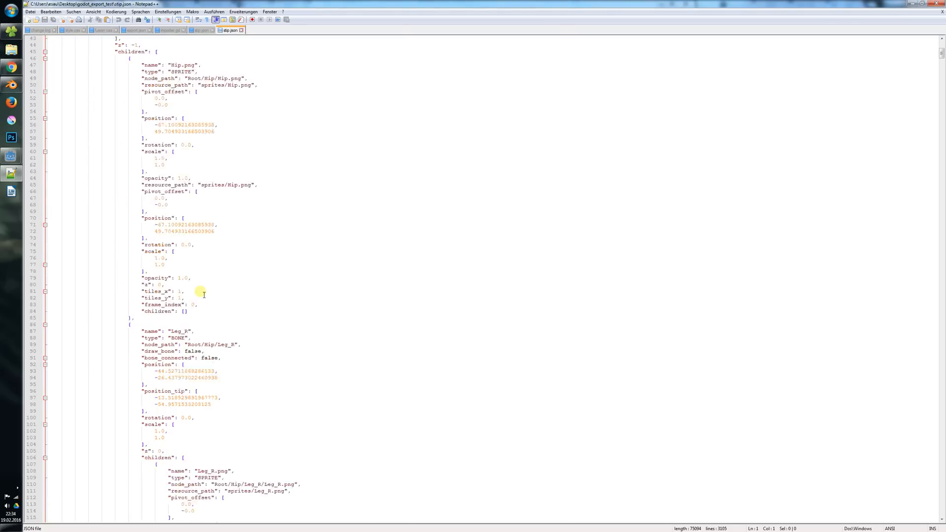
{"action": "scroll", "coordinate": [204, 295], "scroll_direction": "down", "scroll_amount": 20}
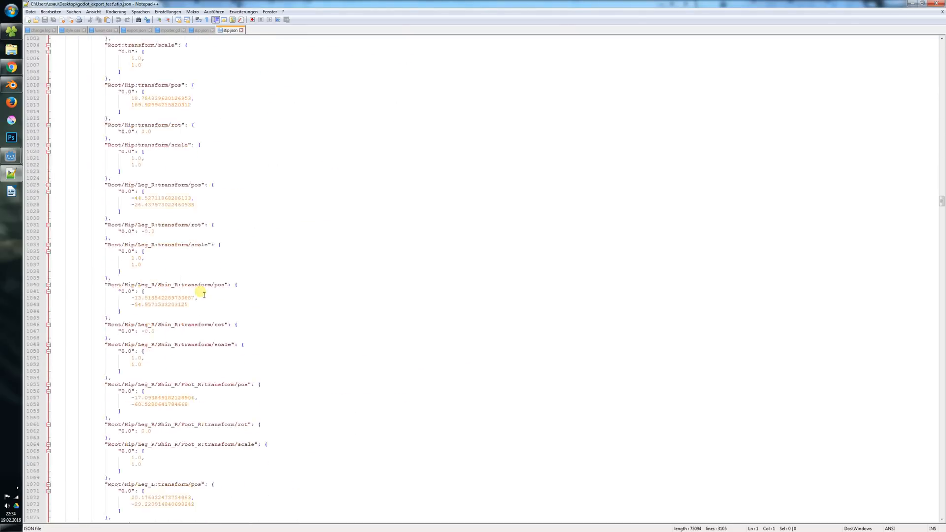
Look through the remaining bone and sprite animation data to the end of stip.json and back up
{"action": "scroll", "coordinate": [204, 295], "scroll_direction": "down", "scroll_amount": 20}
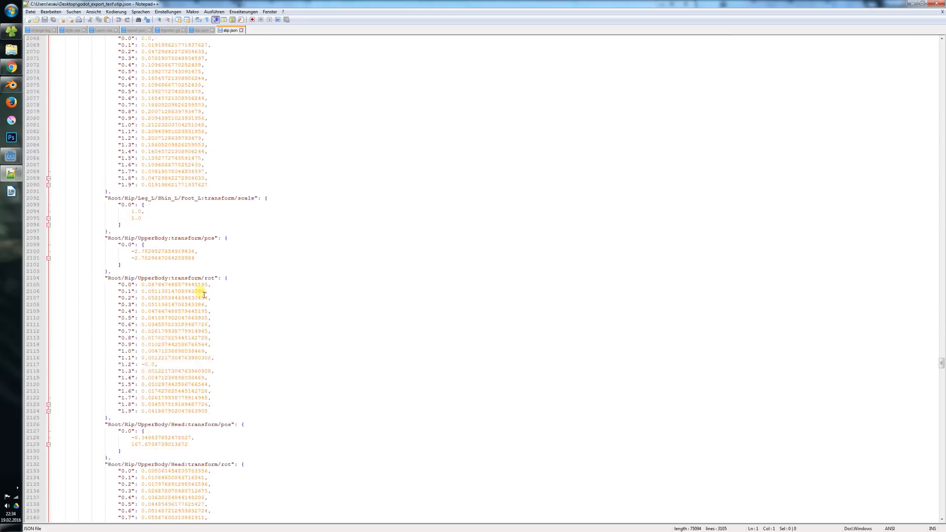
{"action": "scroll", "coordinate": [204, 295], "scroll_direction": "down", "scroll_amount": 20}
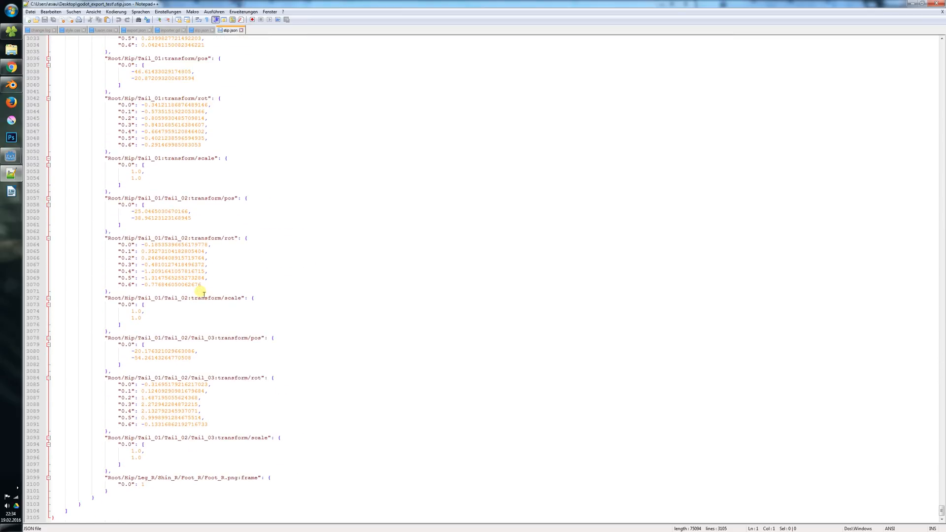
{"action": "scroll", "coordinate": [204, 295], "scroll_direction": "up", "scroll_amount": 20}
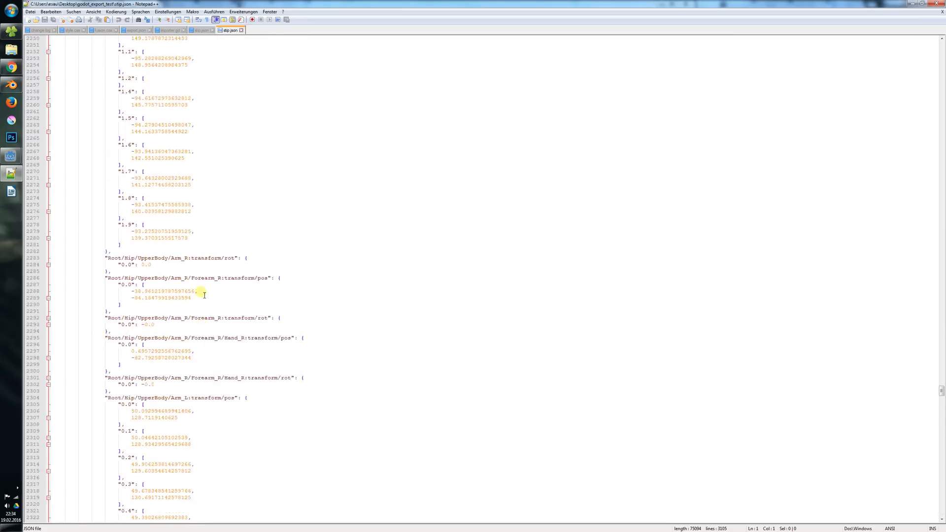
{"action": "scroll", "coordinate": [204, 294], "scroll_direction": "up", "scroll_amount": 20}
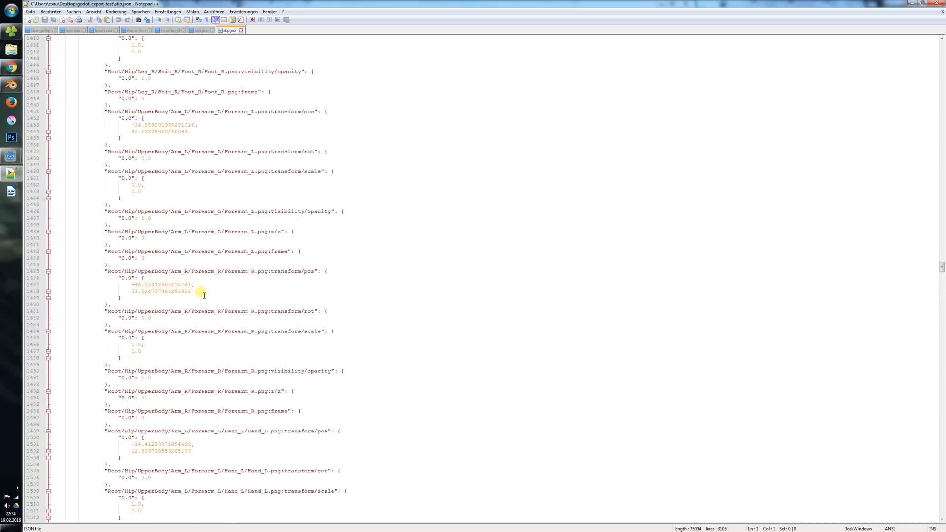
Switch to the Godot Engine editor, open the Import AnimTool dialog and set stip.xml in res:// as the destination file
{"action": "mouse_move", "coordinate": [11, 156]}
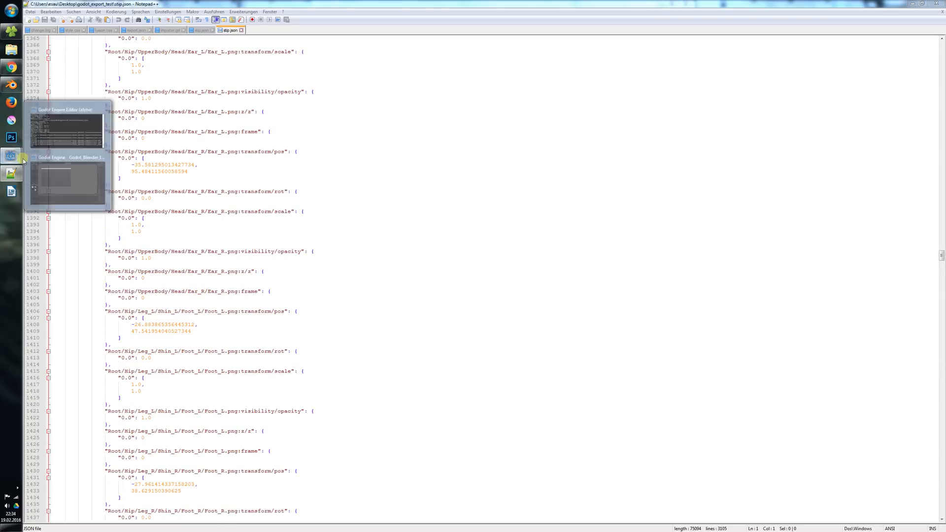
{"action": "left_click", "coordinate": [77, 167]}
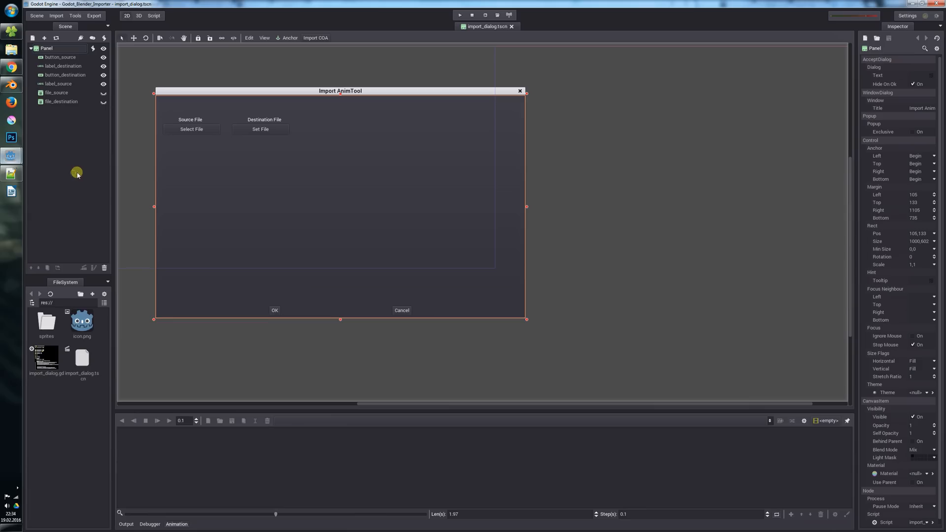
{"action": "left_click", "coordinate": [317, 38]}
{"action": "left_click_drag", "start_coordinate": [286, 55], "coordinate": [437, 129]}
{"action": "left_click_drag", "start_coordinate": [539, 127], "coordinate": [564, 105]}
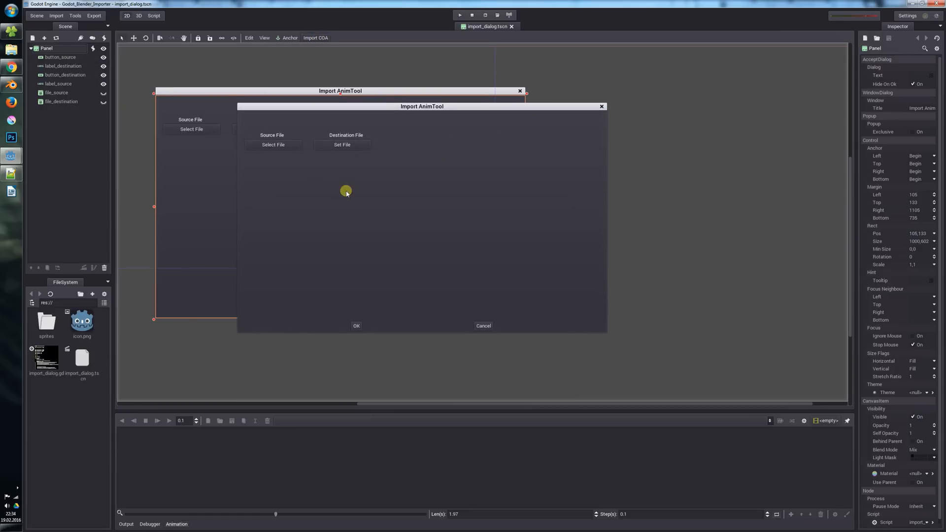
{"action": "left_click", "coordinate": [339, 145]}
{"action": "left_click_drag", "start_coordinate": [283, 295], "coordinate": [257, 308]}
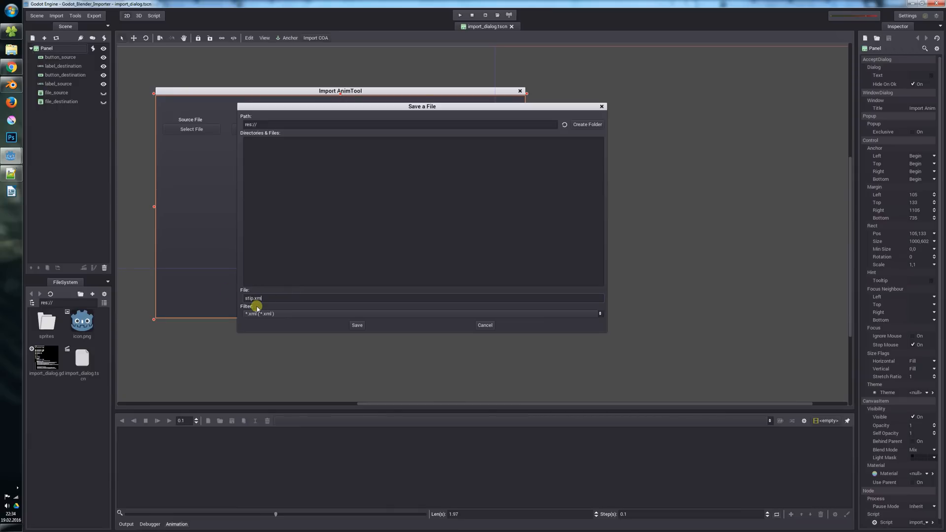
{"action": "key", "text": "Return"}
Choose json_export.json in the cutout_test folder as the source file and run the import
{"action": "left_click", "coordinate": [291, 146]}
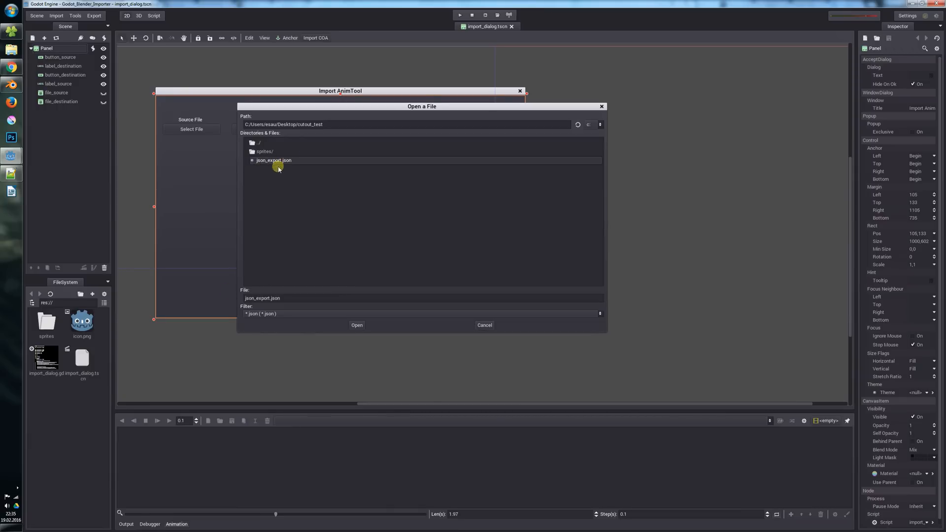
{"action": "left_click", "coordinate": [357, 327]}
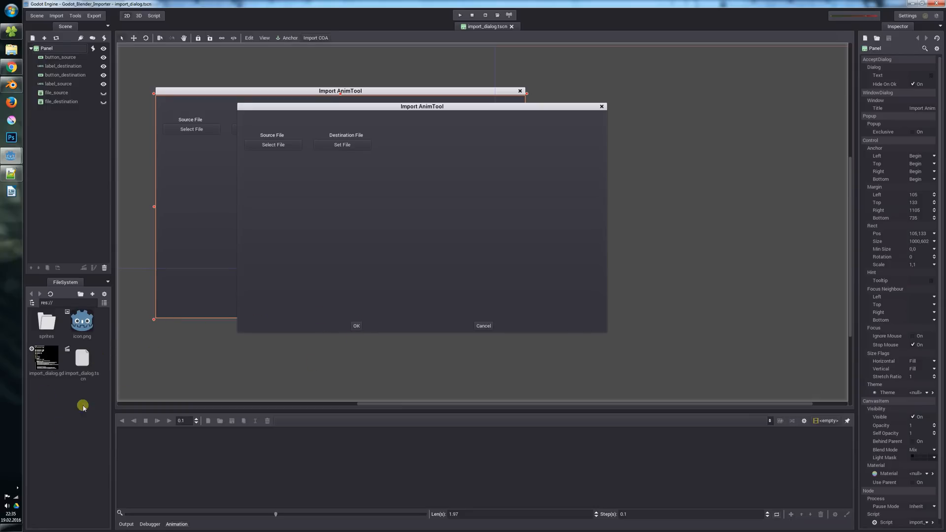
{"action": "left_click", "coordinate": [357, 326]}
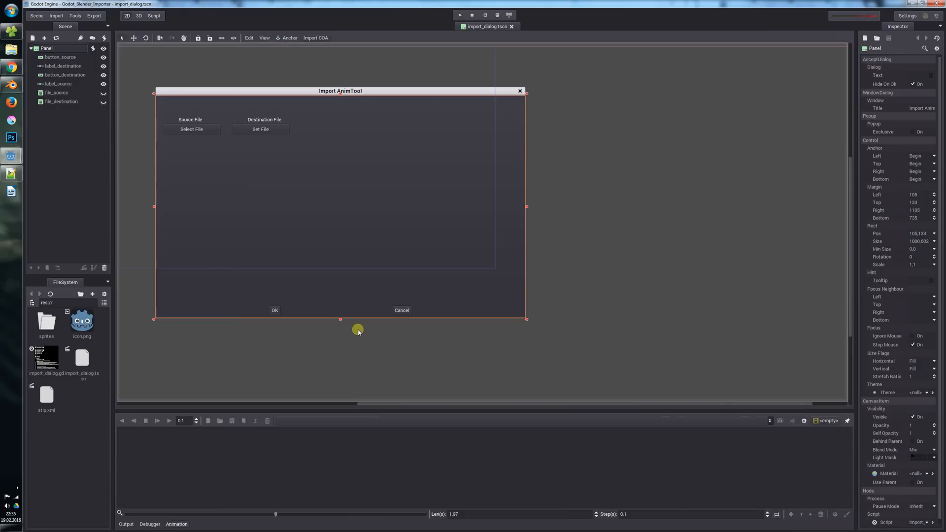
Open the imported stip.xml scene, centre the wolf in the viewport and look through its node hierarchy
{"action": "double_click", "coordinate": [48, 397]}
{"action": "middle_click_drag", "start_coordinate": [317, 211], "coordinate": [547, 327]}
{"action": "middle_click_drag", "start_coordinate": [450, 226], "coordinate": [474, 259]}
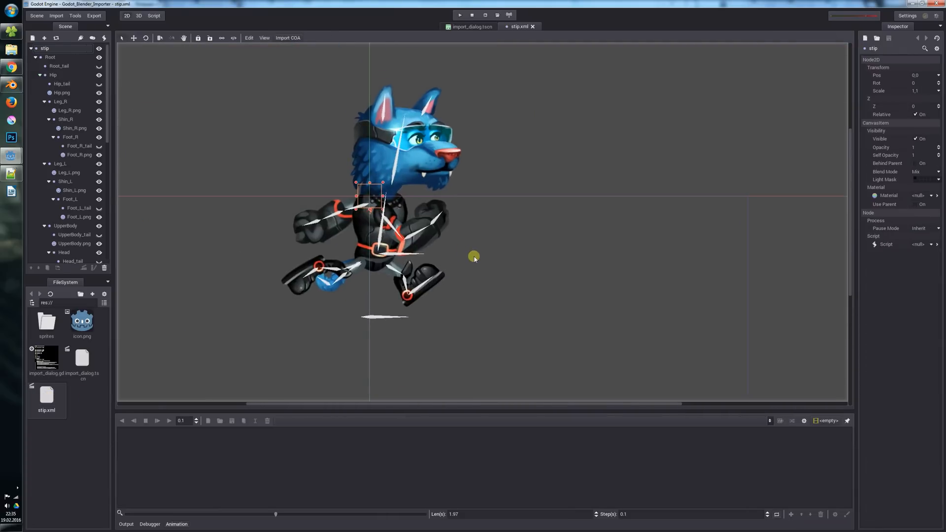
{"action": "mouse_move", "coordinate": [109, 66]}
{"action": "left_mouse_down"}
{"action": "mouse_move", "coordinate": [108, 194]}
{"action": "mouse_move", "coordinate": [109, 47]}
{"action": "left_mouse_up"}
{"action": "left_click_drag", "start_coordinate": [105, 105], "coordinate": [106, 228]}
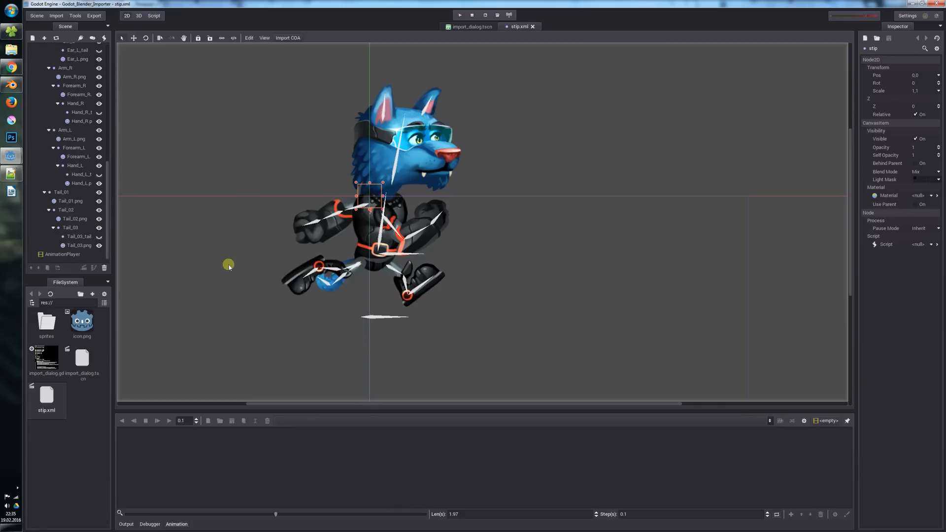
Try posing the wolf's Head node in the viewport and undo the change
{"action": "left_click", "coordinate": [392, 169]}
{"action": "left_click_drag", "start_coordinate": [391, 169], "coordinate": [427, 159]}
{"action": "key", "text": "ctrl+z"}
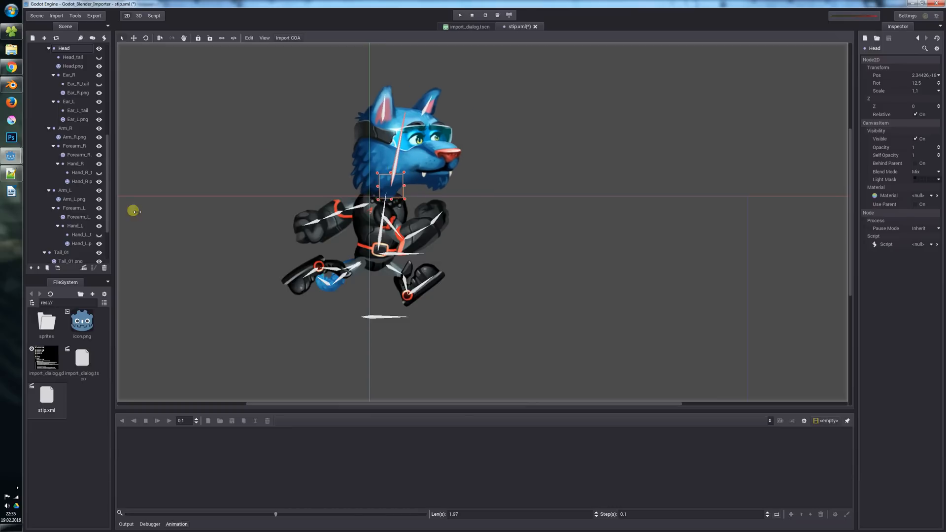
Select the AnimationPlayer node, check its list of animations and play the Run animation
{"action": "left_click_drag", "start_coordinate": [107, 163], "coordinate": [105, 217]}
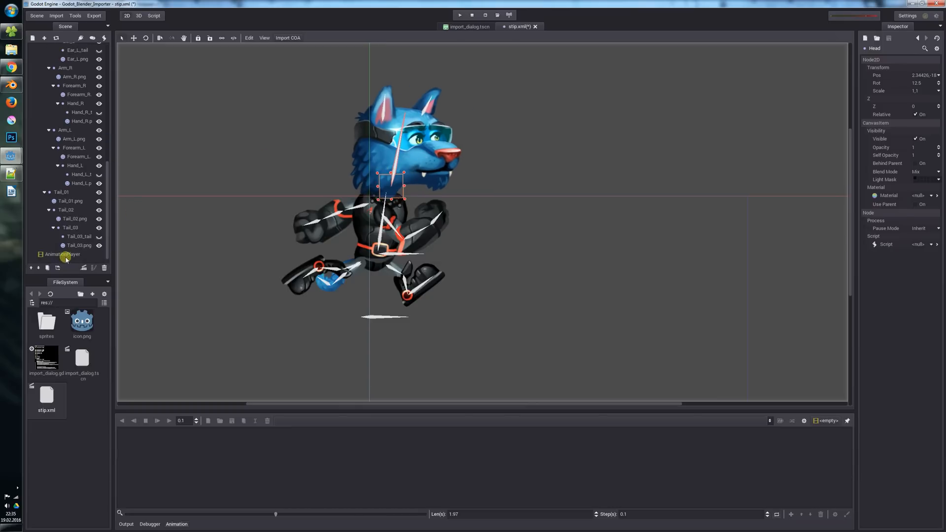
{"action": "left_click", "coordinate": [55, 254]}
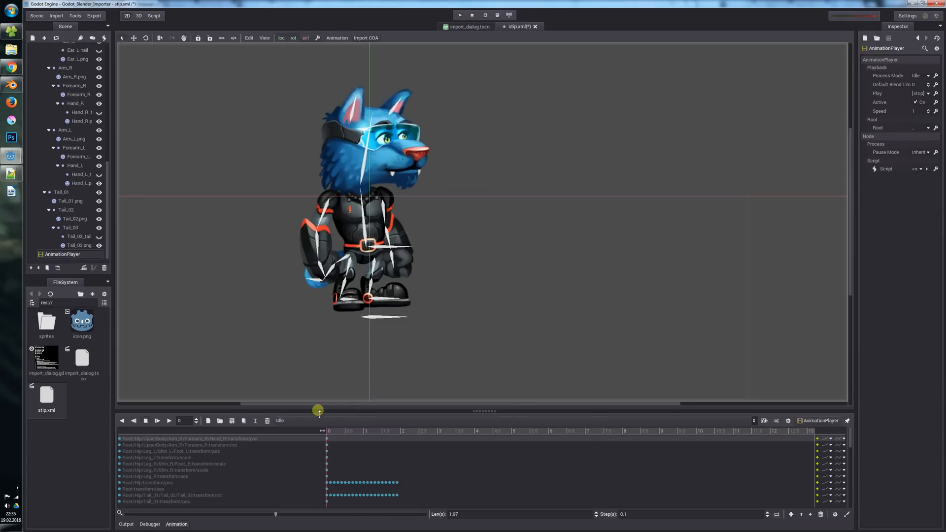
{"action": "left_click", "coordinate": [287, 423]}
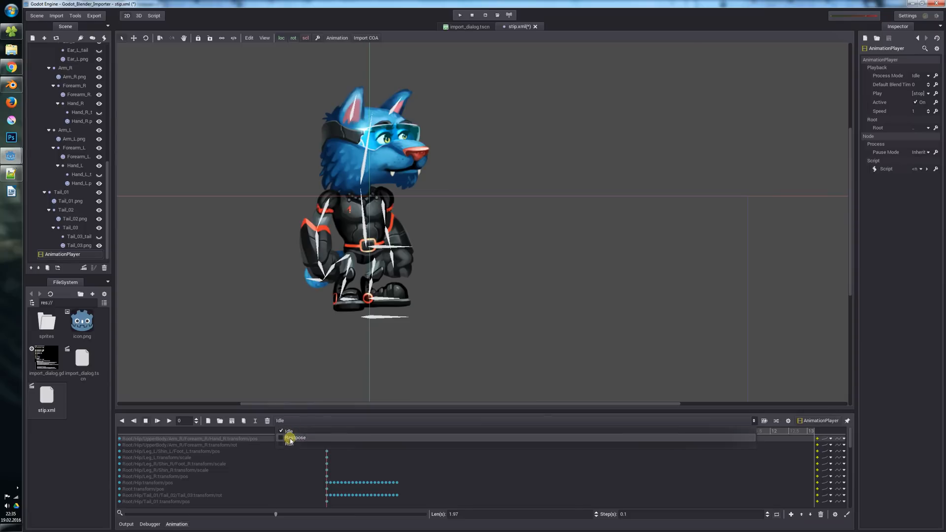
{"action": "left_click", "coordinate": [292, 442]}
{"action": "left_click", "coordinate": [306, 415]}
{"action": "left_click", "coordinate": [298, 427]}
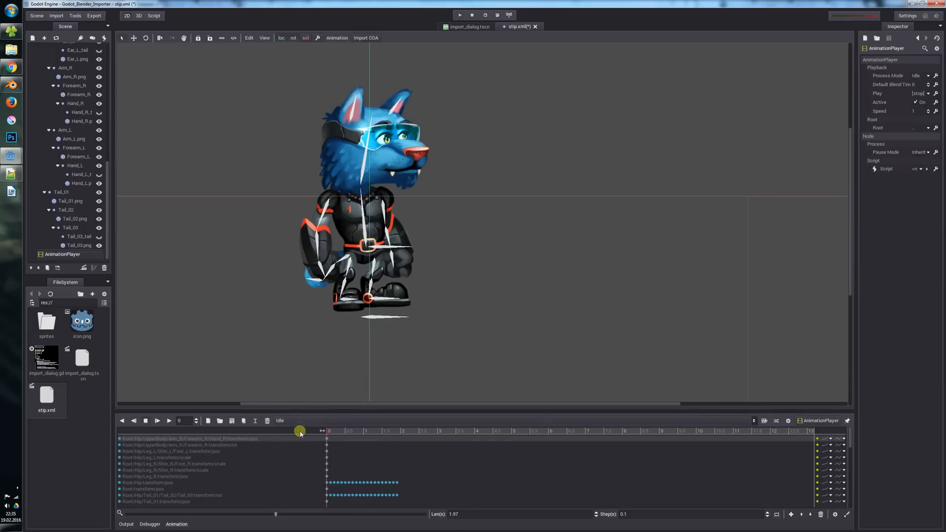
{"action": "left_click", "coordinate": [307, 423]}
{"action": "left_click", "coordinate": [295, 443]}
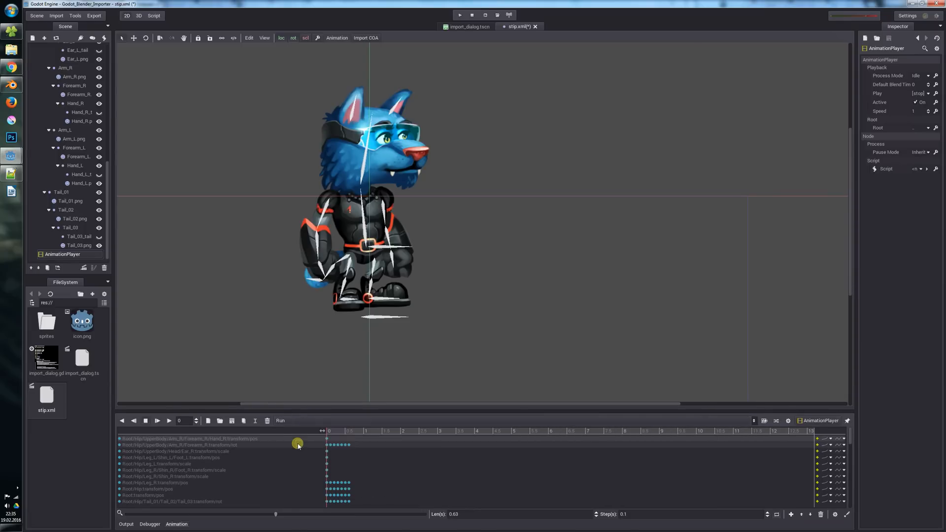
{"action": "left_click", "coordinate": [170, 421]}
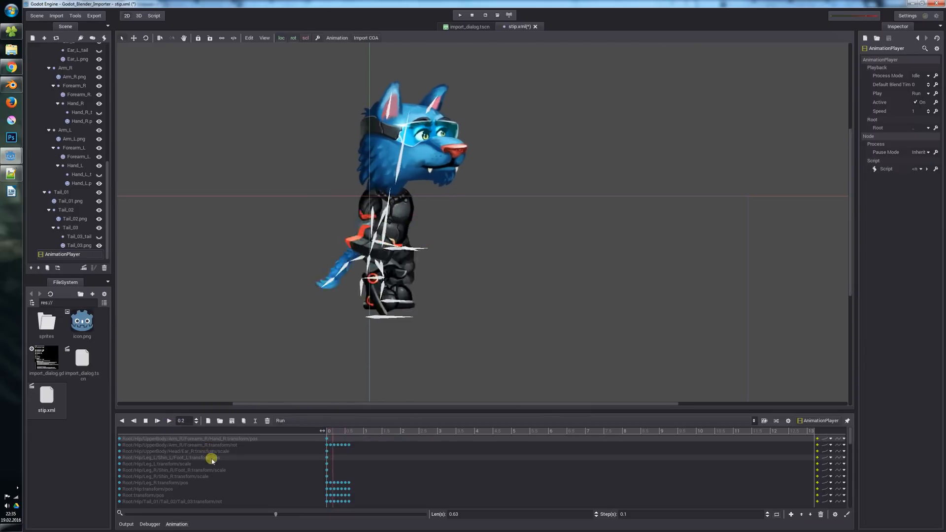
Switch playback to the Idle animation and collapse the stip node in the scene tree
{"action": "left_click", "coordinate": [304, 421]}
{"action": "left_click", "coordinate": [302, 437]}
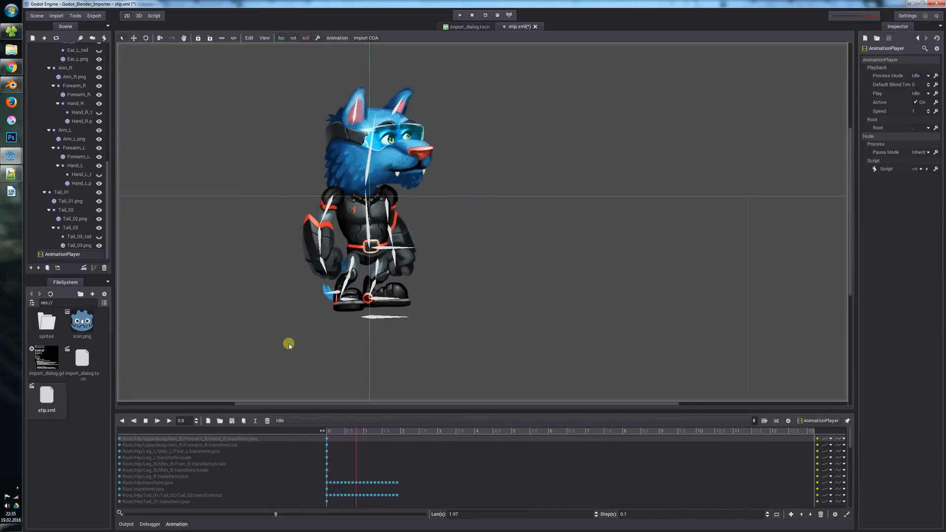
{"action": "left_click_drag", "start_coordinate": [108, 175], "coordinate": [107, 54]}
{"action": "left_click", "coordinate": [32, 48]}
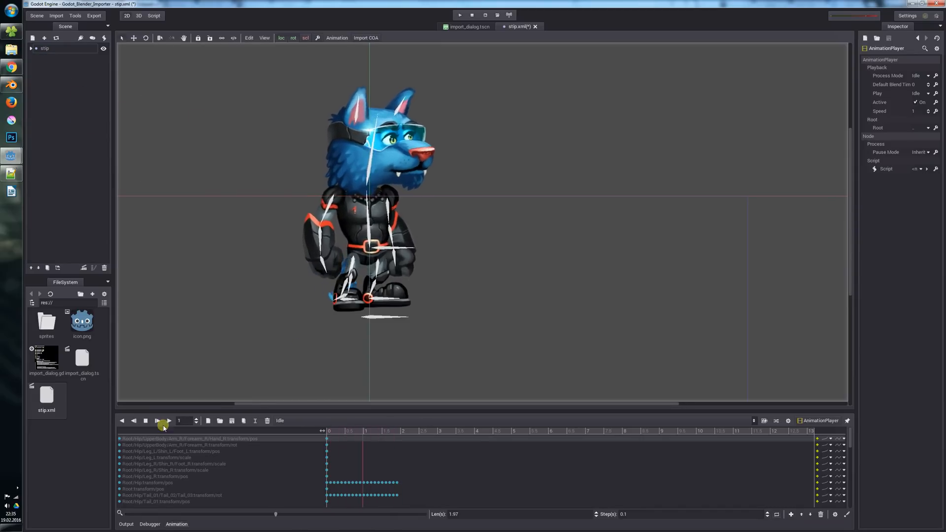
Stop the Idle playback, and show the Import AnimTool dialog and close it without importing
{"action": "left_click", "coordinate": [146, 421]}
{"action": "left_click", "coordinate": [365, 38]}
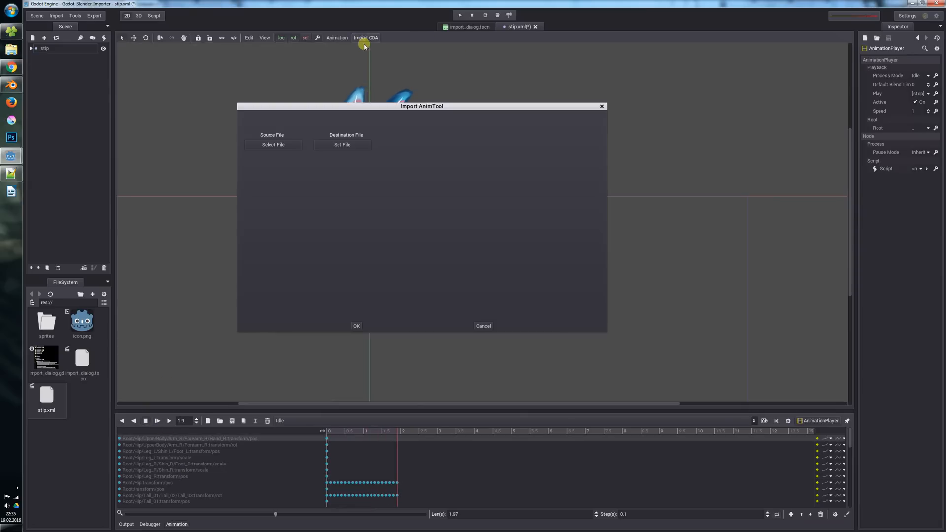
{"action": "left_click", "coordinate": [602, 107]}
Expand the stip node, fold and unfold its Root and Hip branches, and examine the bone hierarchy down to the AnimationPlayer
{"action": "left_click", "coordinate": [31, 48]}
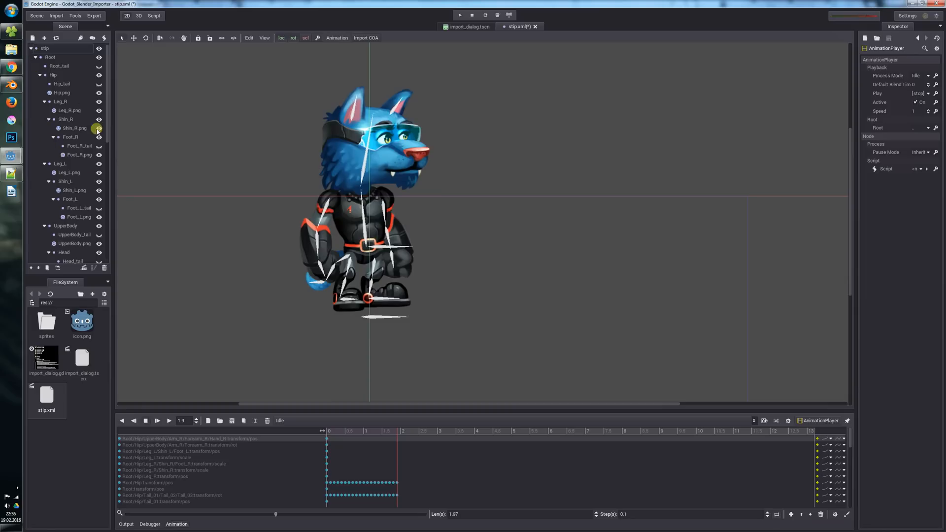
{"action": "left_click", "coordinate": [49, 58]}
{"action": "left_click", "coordinate": [35, 57]}
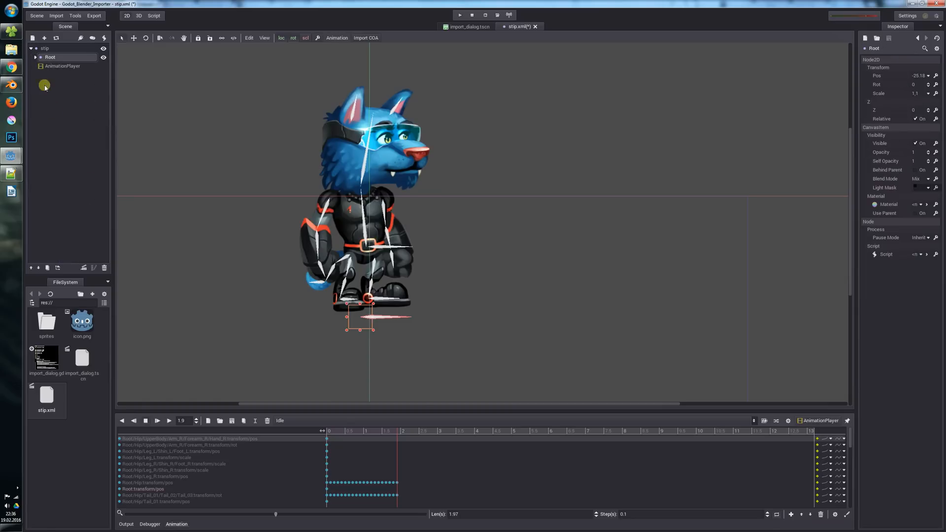
{"action": "left_click", "coordinate": [36, 57]}
{"action": "left_click", "coordinate": [40, 75]}
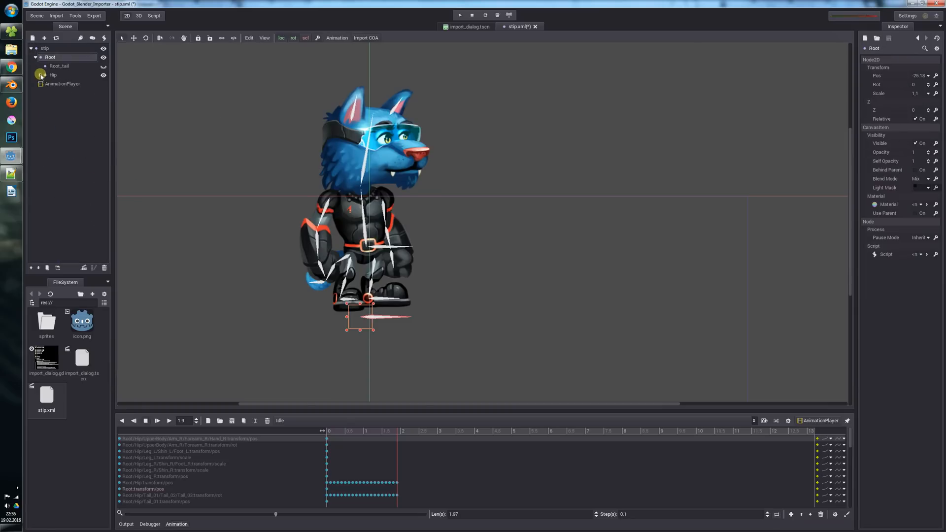
{"action": "left_click", "coordinate": [40, 75]}
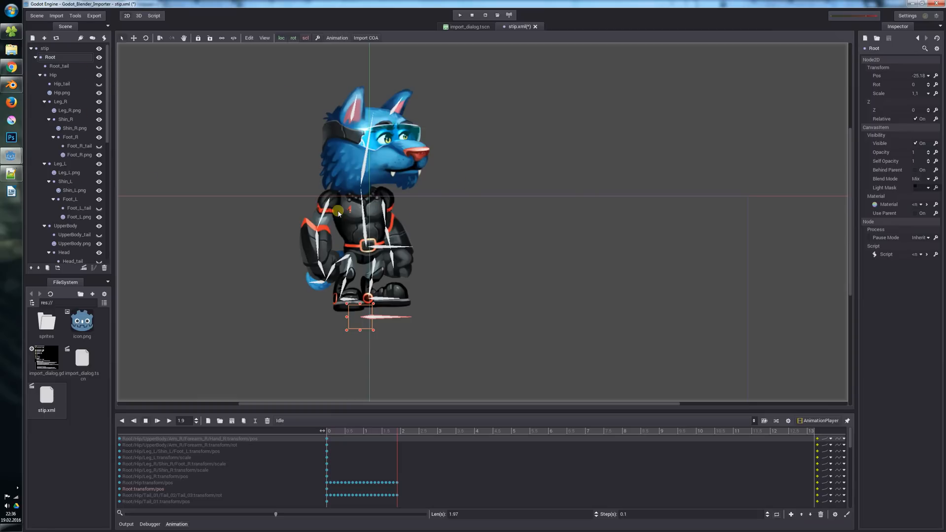
{"action": "left_click_drag", "start_coordinate": [111, 118], "coordinate": [108, 233]}
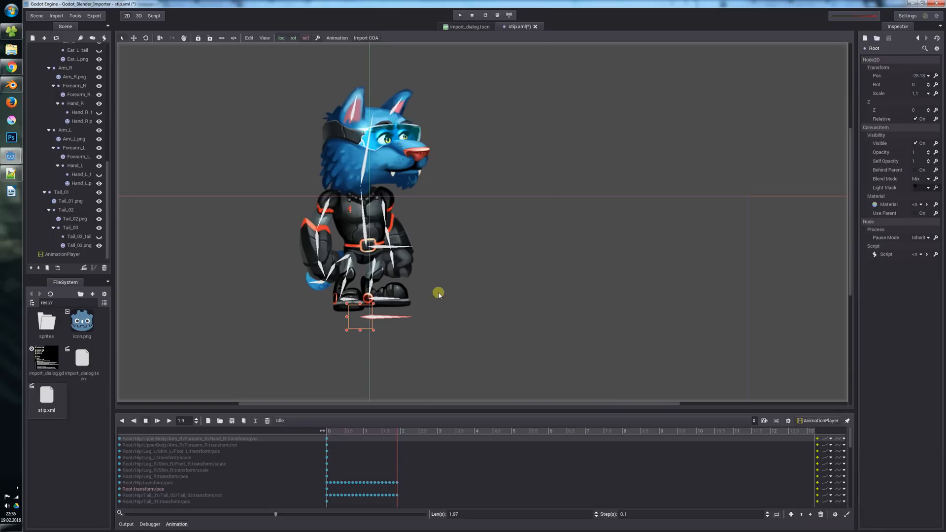